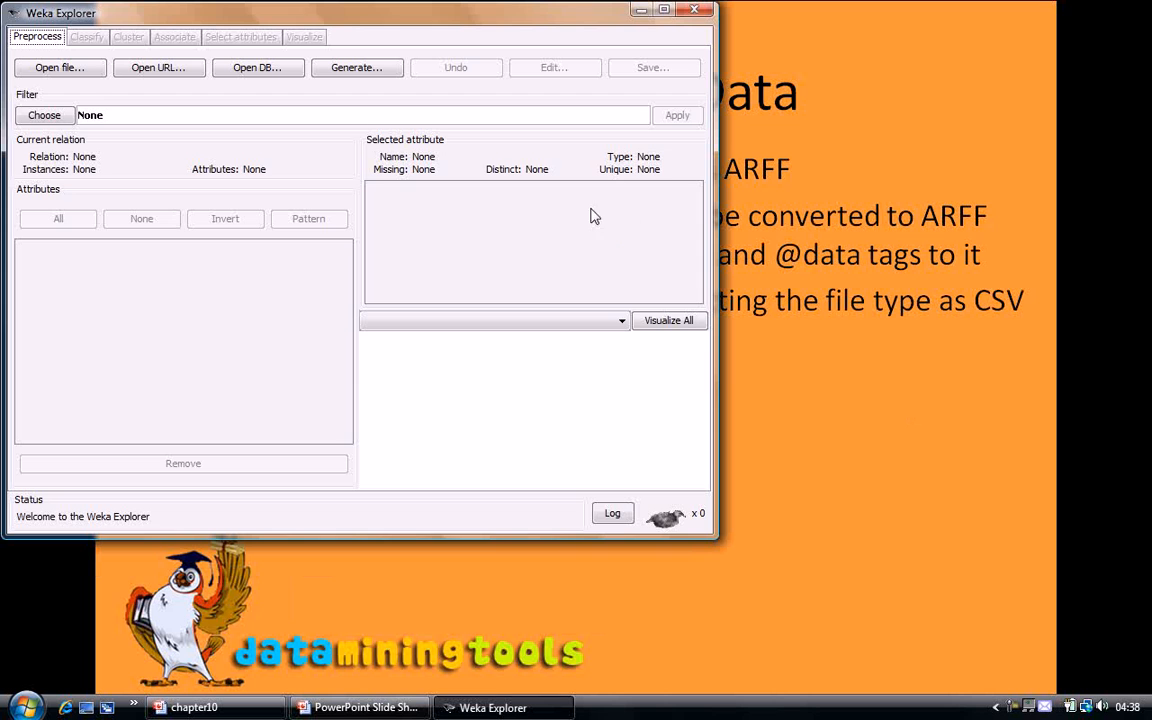
Load weather.csv as a CSV data file from the weka work folder inside DMT on the Desktop.
{"action": "left_click", "coordinate": [80, 74]}
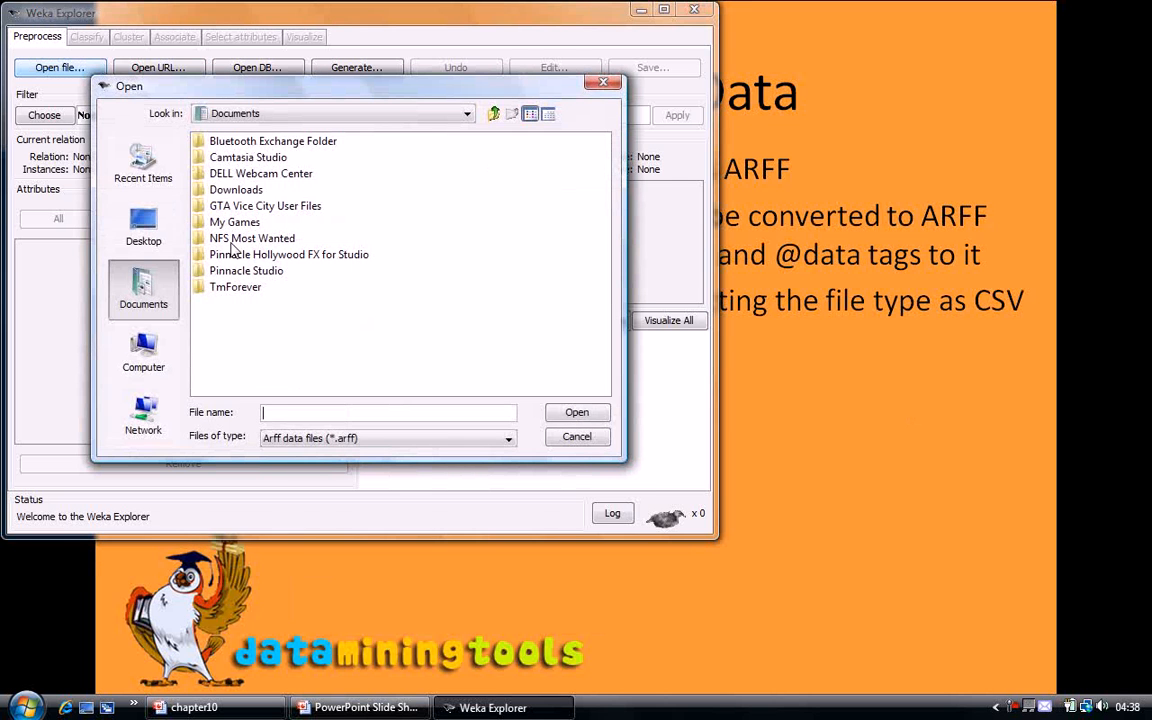
{"action": "left_click", "coordinate": [135, 222]}
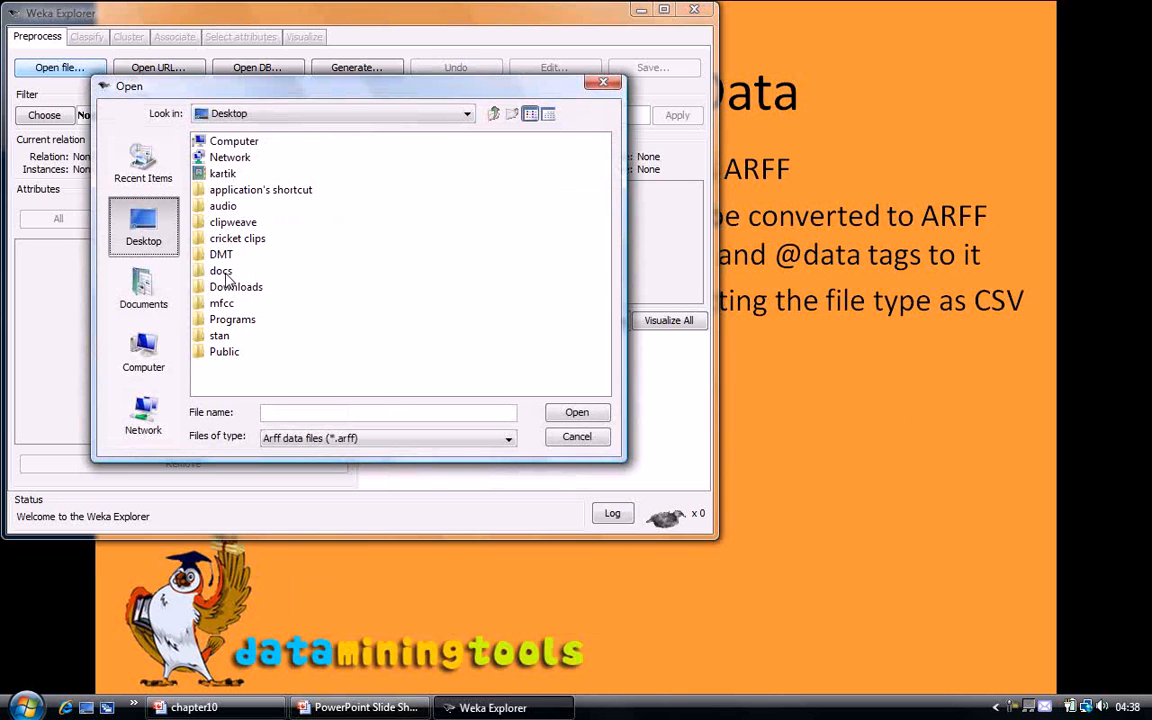
{"action": "double_click", "coordinate": [220, 255]}
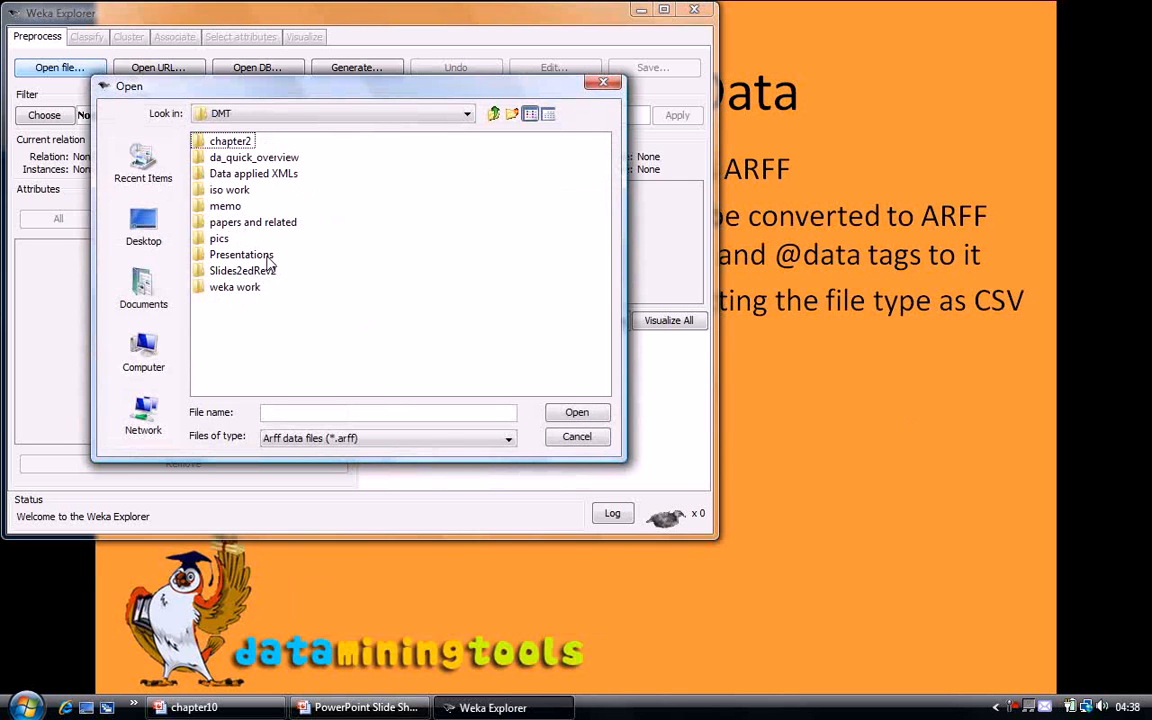
{"action": "double_click", "coordinate": [244, 288]}
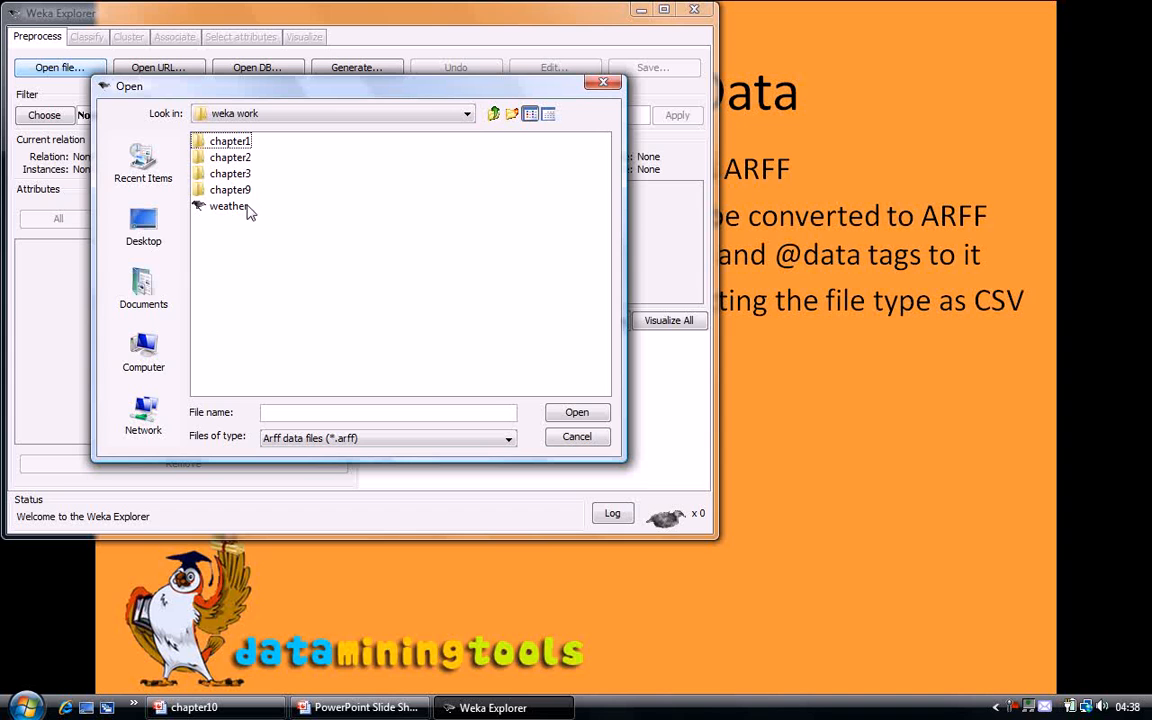
{"action": "left_click", "coordinate": [389, 441]}
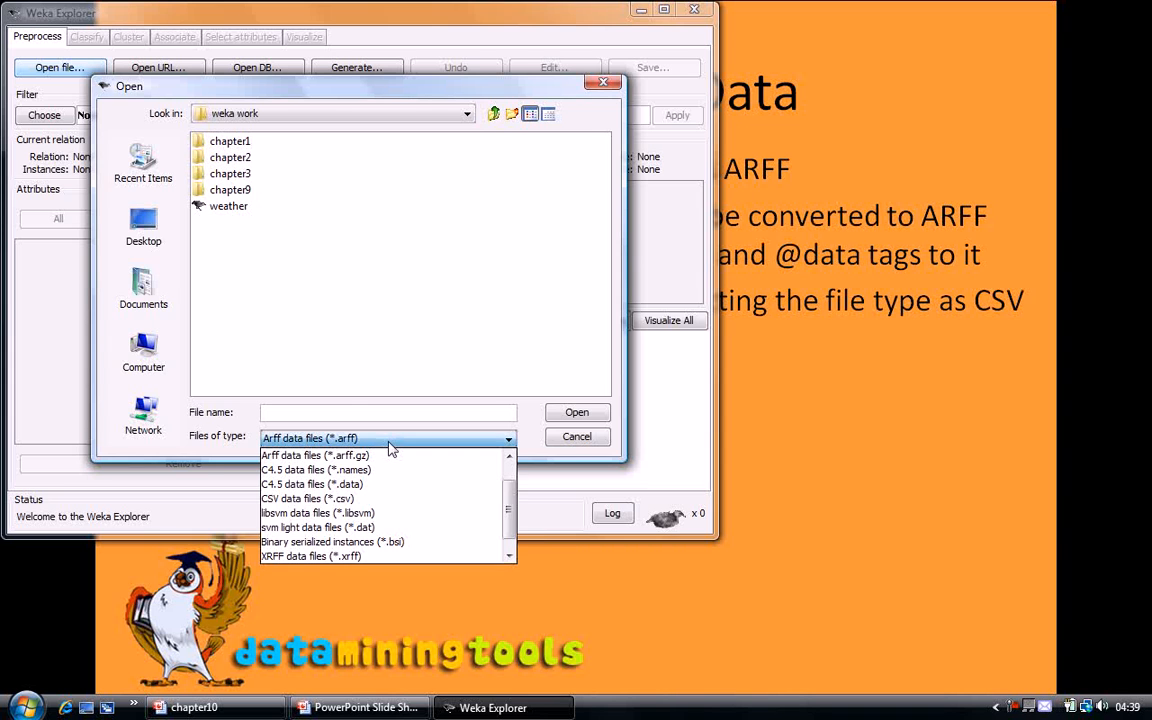
{"action": "left_click", "coordinate": [363, 499]}
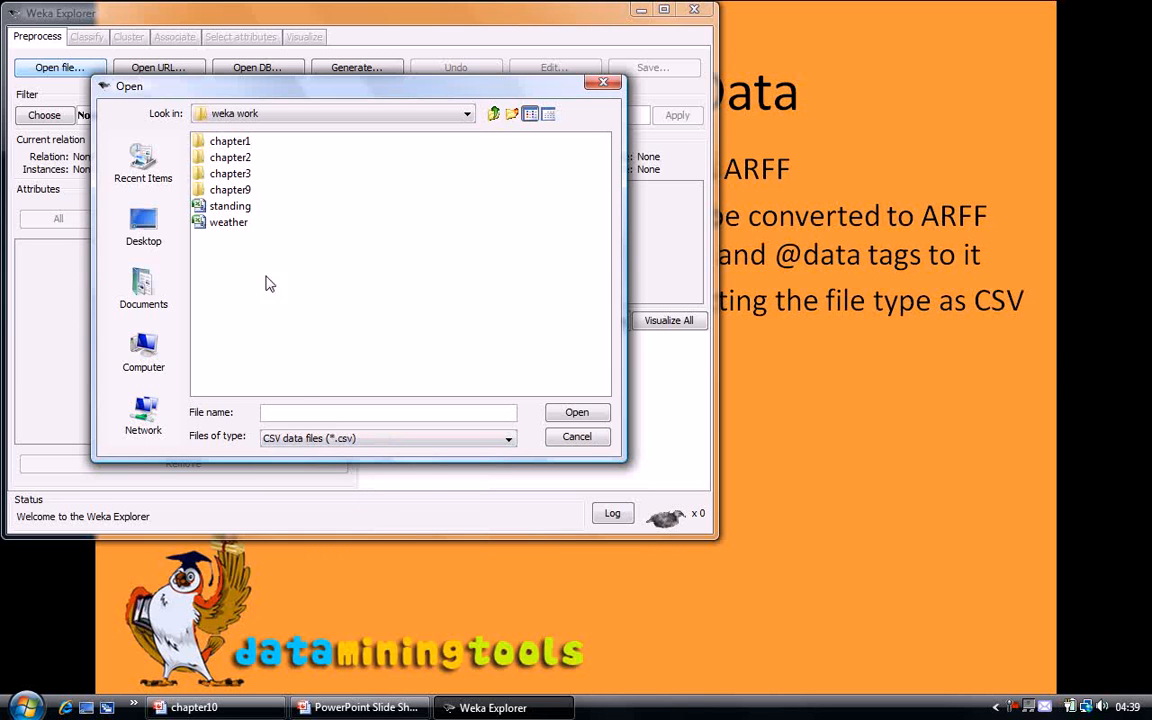
{"action": "left_click", "coordinate": [246, 225]}
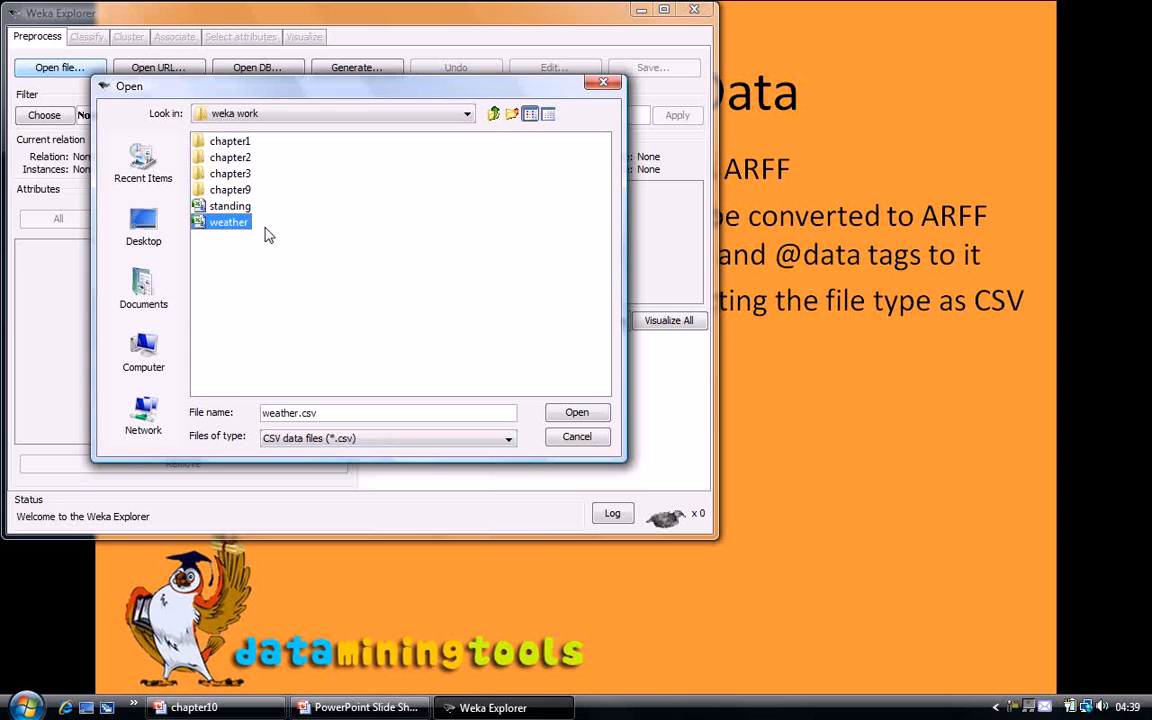
{"action": "left_click", "coordinate": [562, 412]}
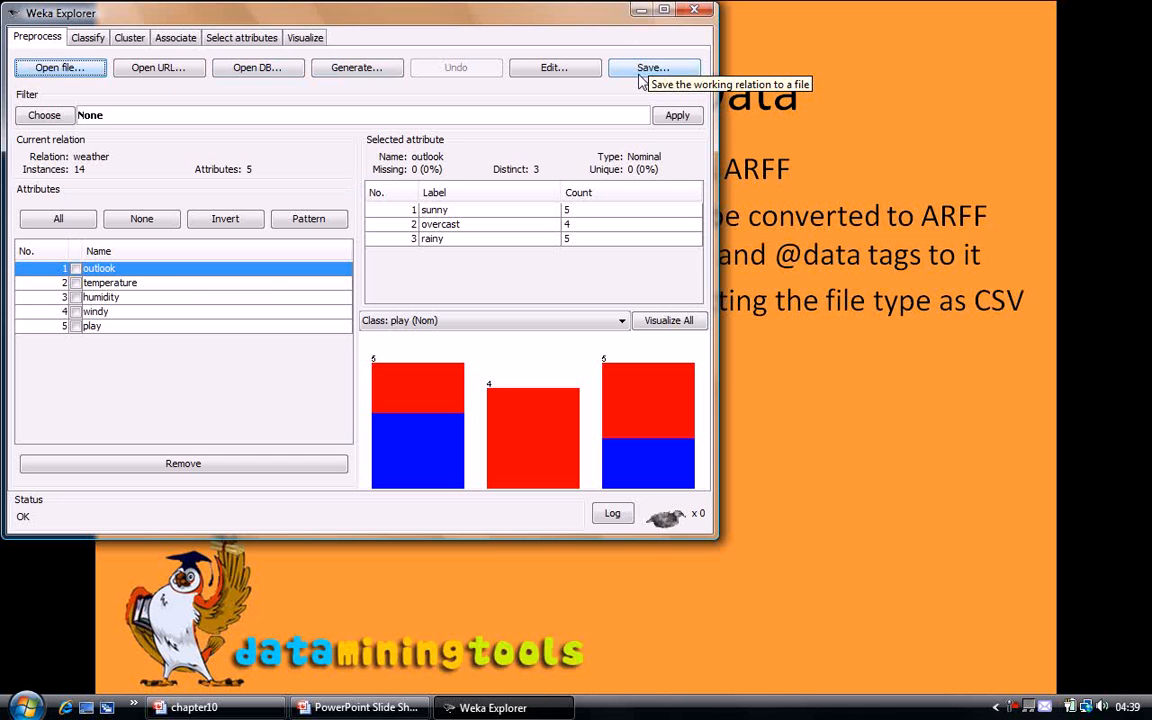
Switch to the PowerPoint slide show and advance to the Loading the Data slide.
{"action": "left_click", "coordinate": [840, 213]}
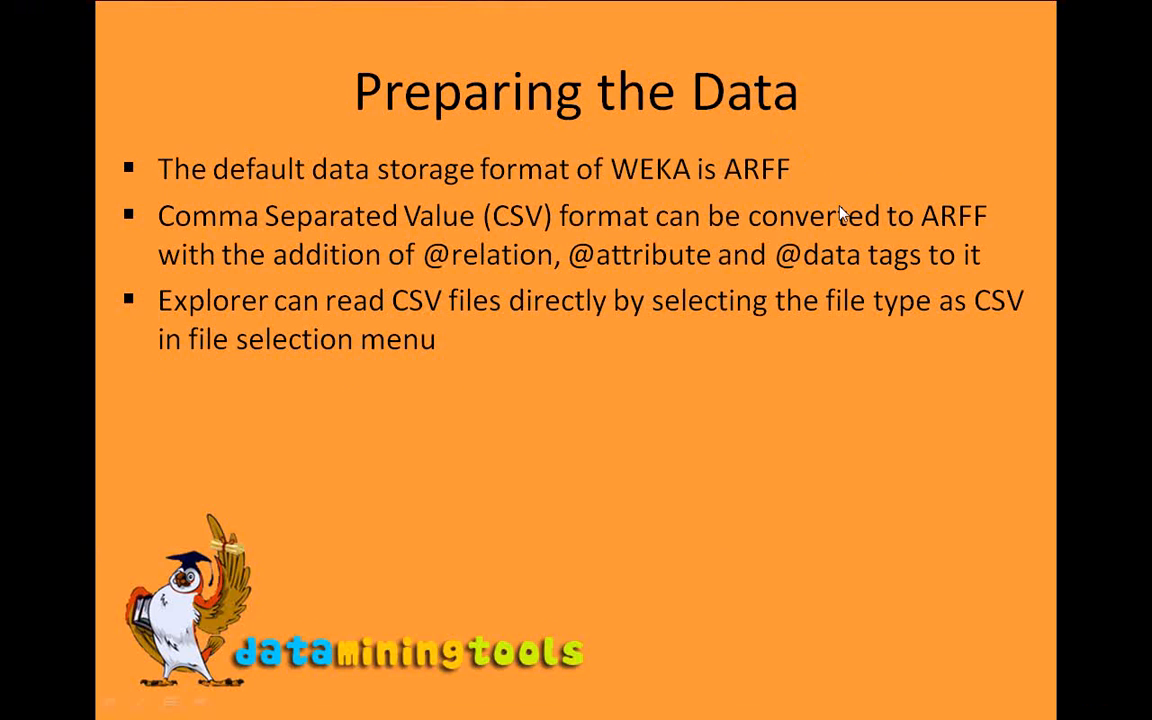
{"action": "left_click", "coordinate": [840, 213]}
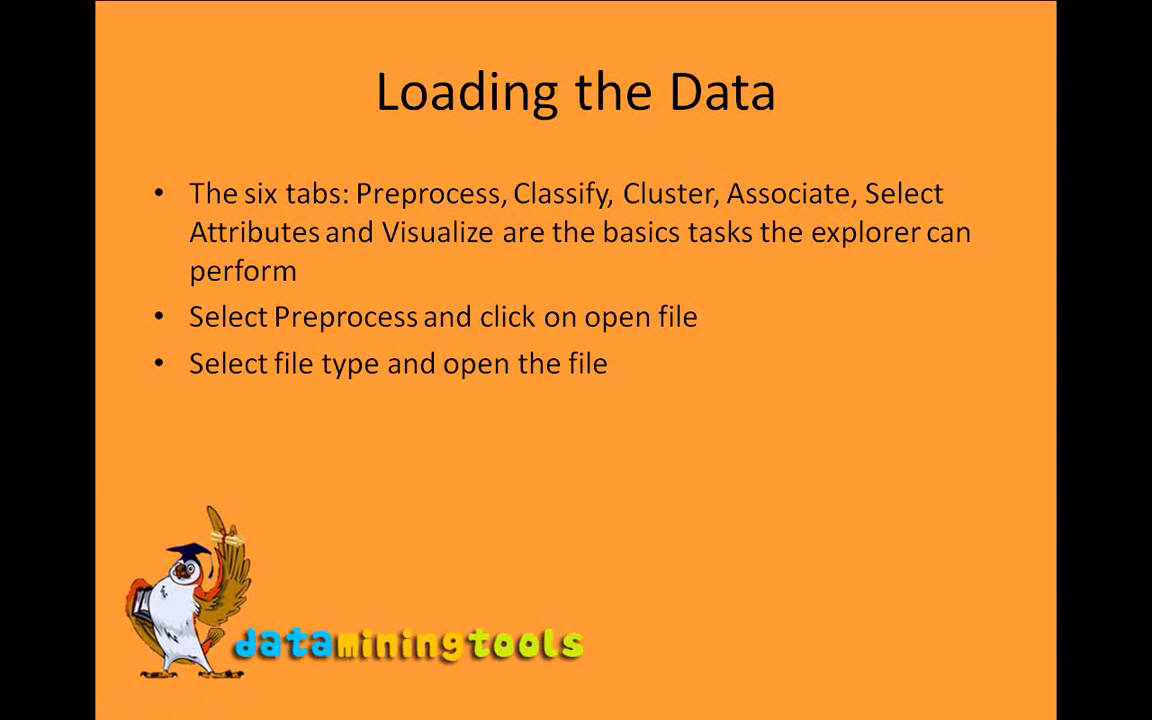
Switch to Weka Explorer and inspect the temperature attribute's statistics and the plot matrix of the weather data.
{"action": "key", "text": "alt+Tab"}
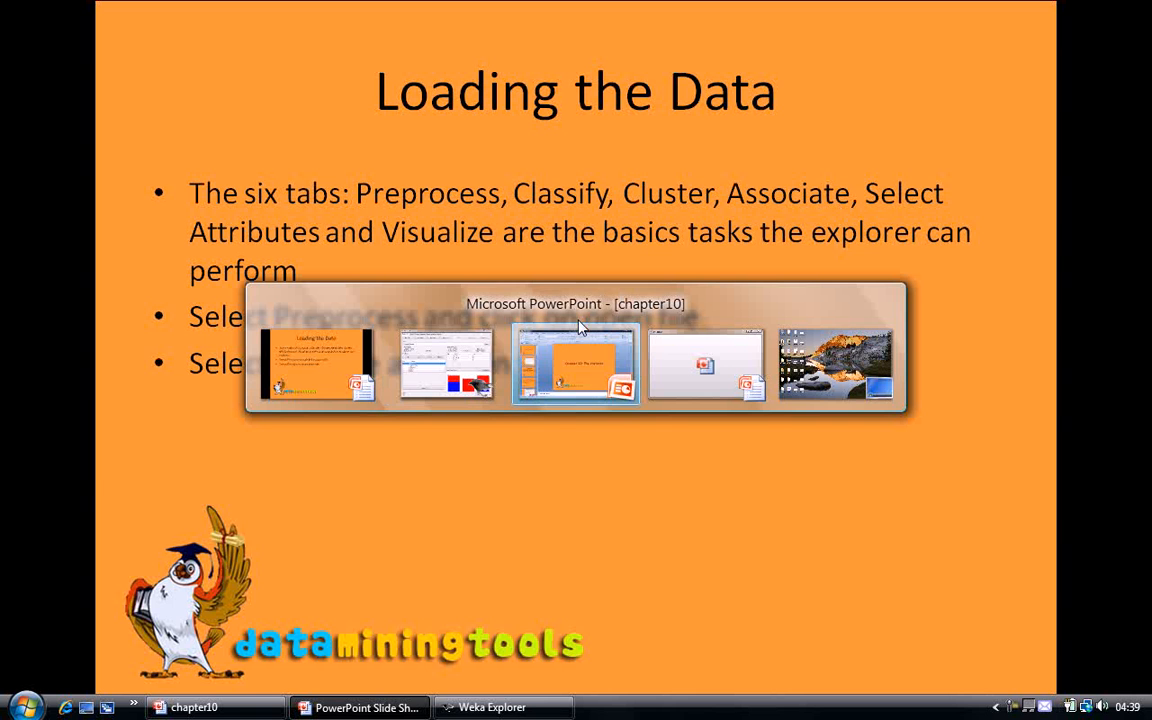
{"action": "key", "text": "alt+Tab"}
{"action": "key", "text": "alt+Tab"}
{"action": "key", "text": "alt+Tab"}
{"action": "key", "text": "alt+Tab"}
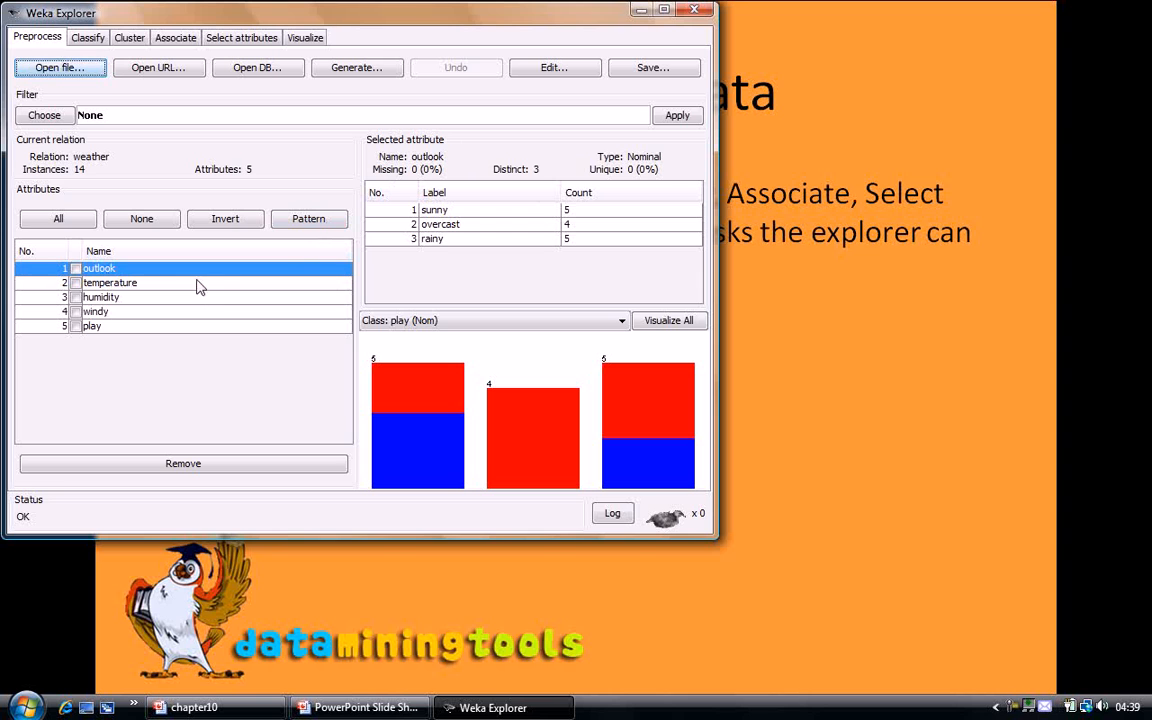
{"action": "left_click", "coordinate": [112, 285]}
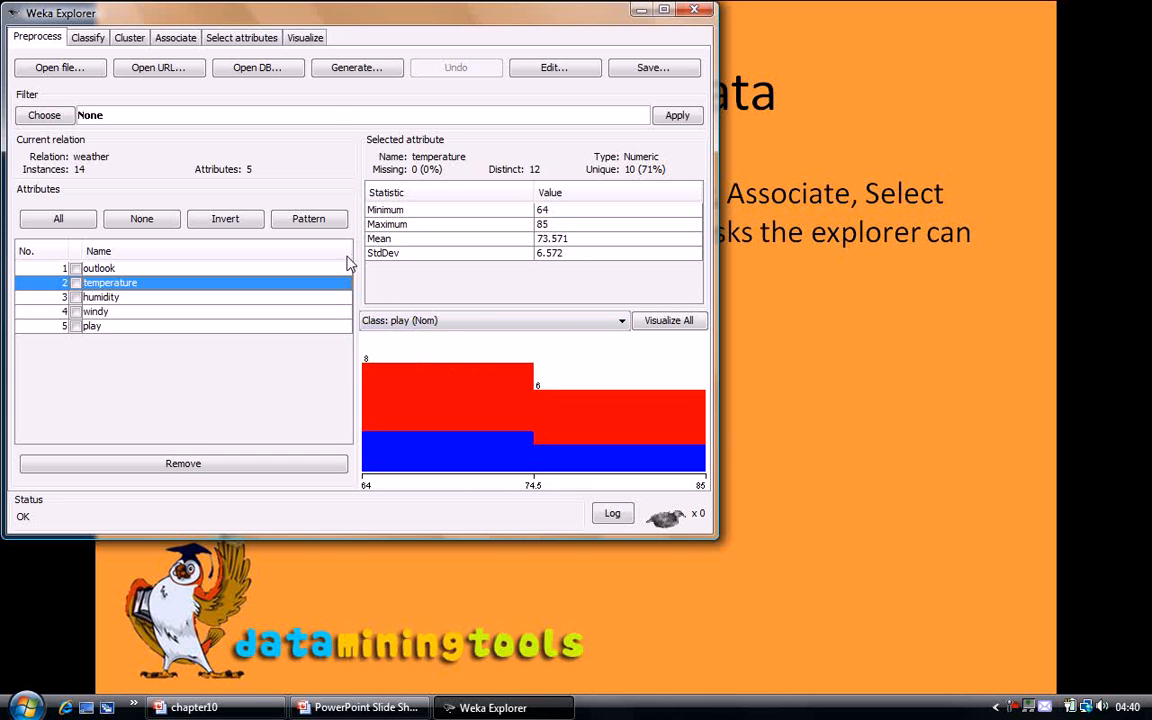
{"action": "left_click", "coordinate": [306, 40]}
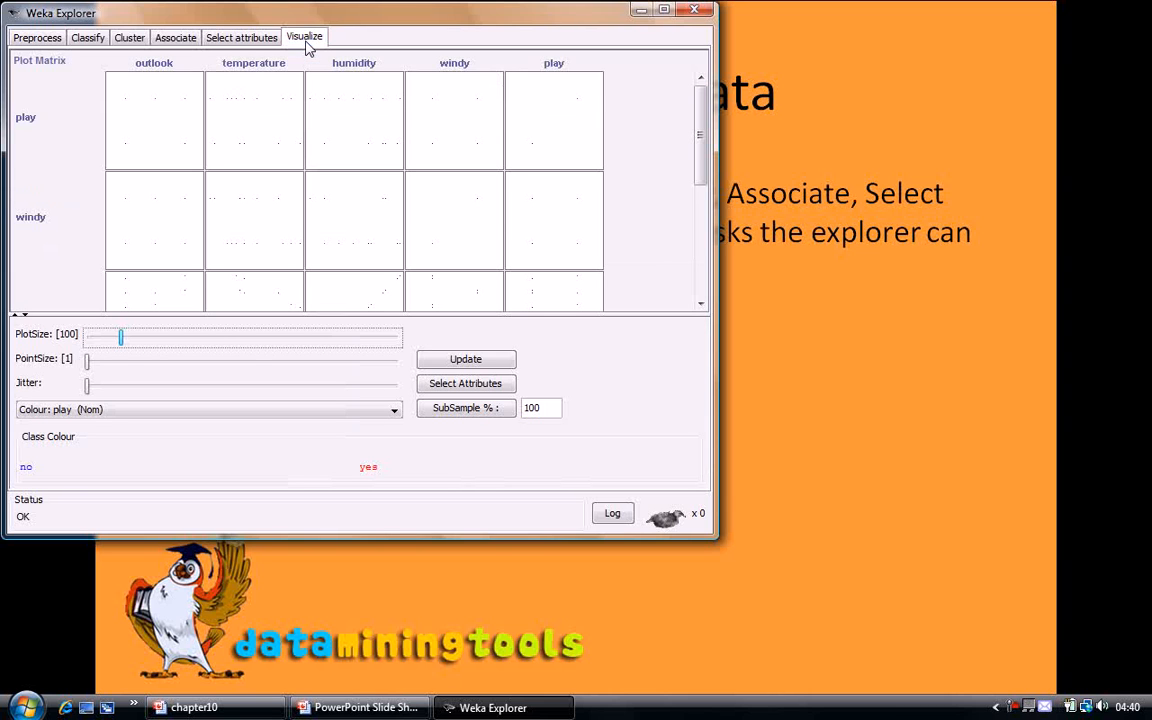
{"action": "left_click", "coordinate": [44, 42]}
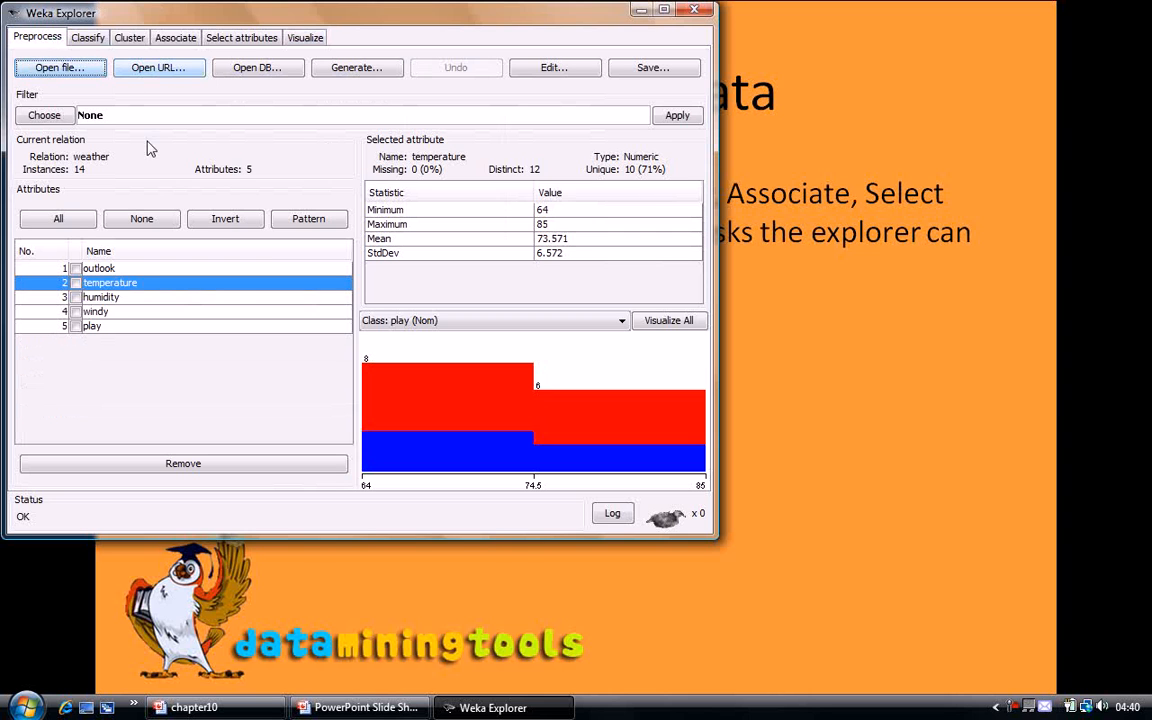
Switch to the PowerPoint slide show and advance to the Building a Decision Tree slide.
{"action": "left_click", "coordinate": [901, 389]}
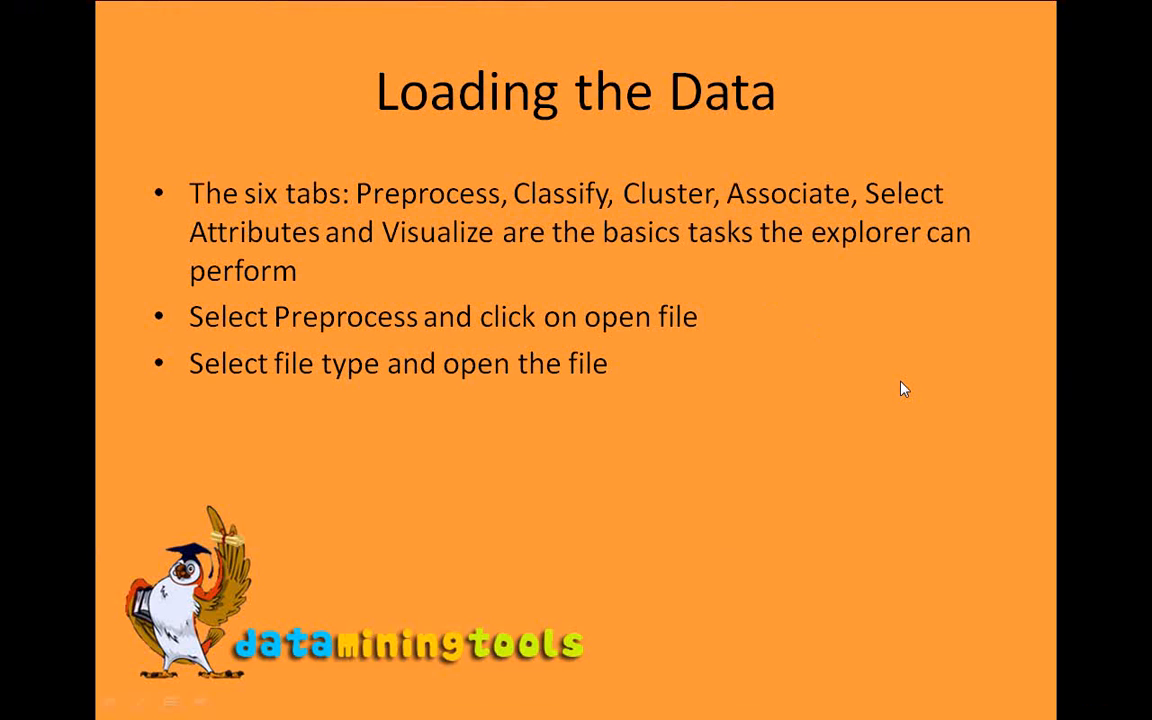
{"action": "left_click", "coordinate": [901, 389]}
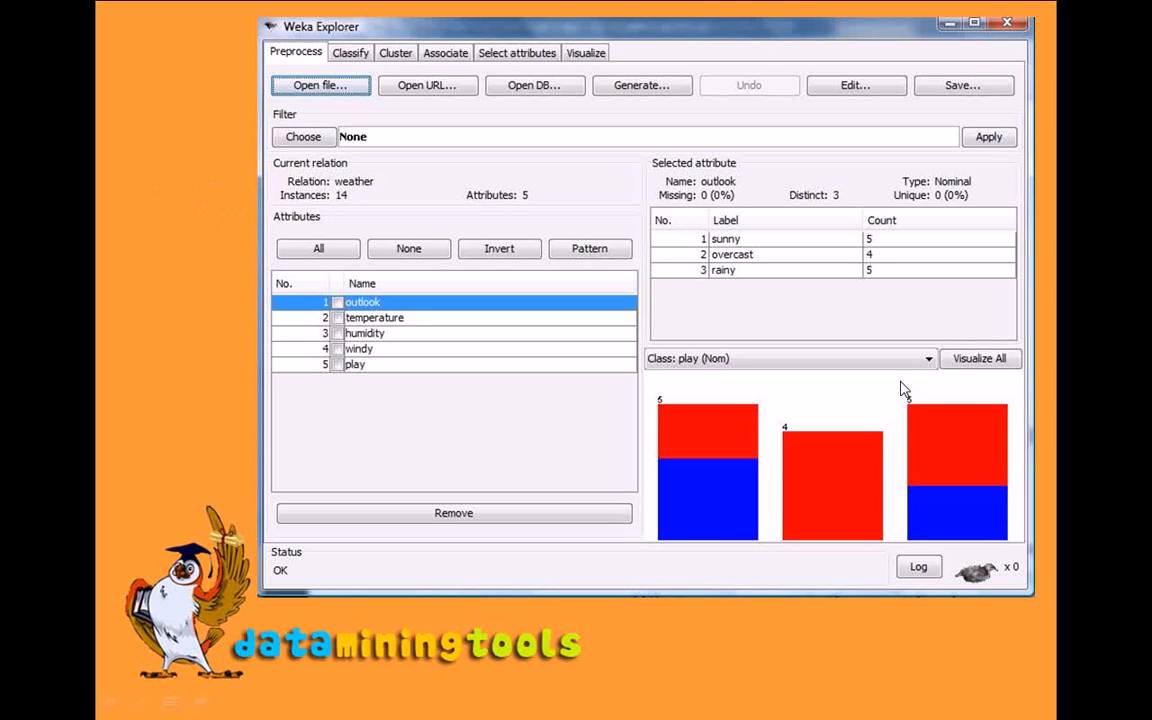
{"action": "key", "text": "Right"}
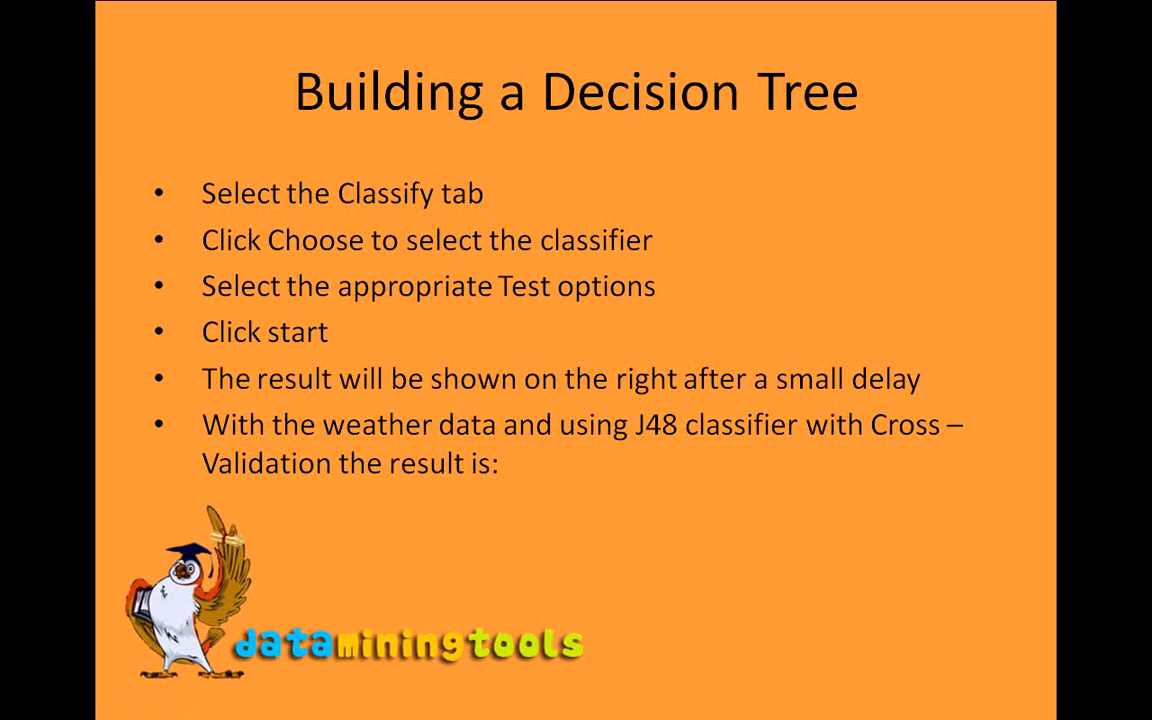
Switch to Weka Explorer and choose the J48 tree classifier for the weather data.
{"action": "key", "text": "alt+Tab"}
{"action": "key", "text": "alt+Tab"}
{"action": "key", "text": "alt+Tab"}
{"action": "key", "text": "alt+Tab"}
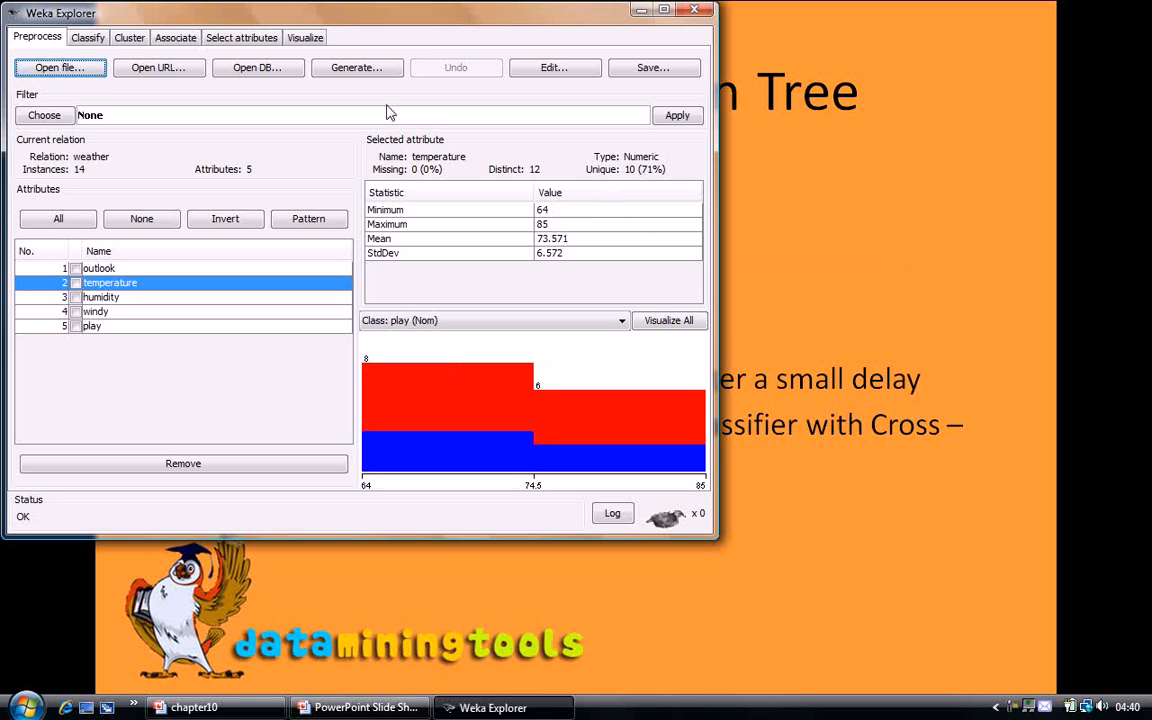
{"action": "left_click", "coordinate": [88, 38]}
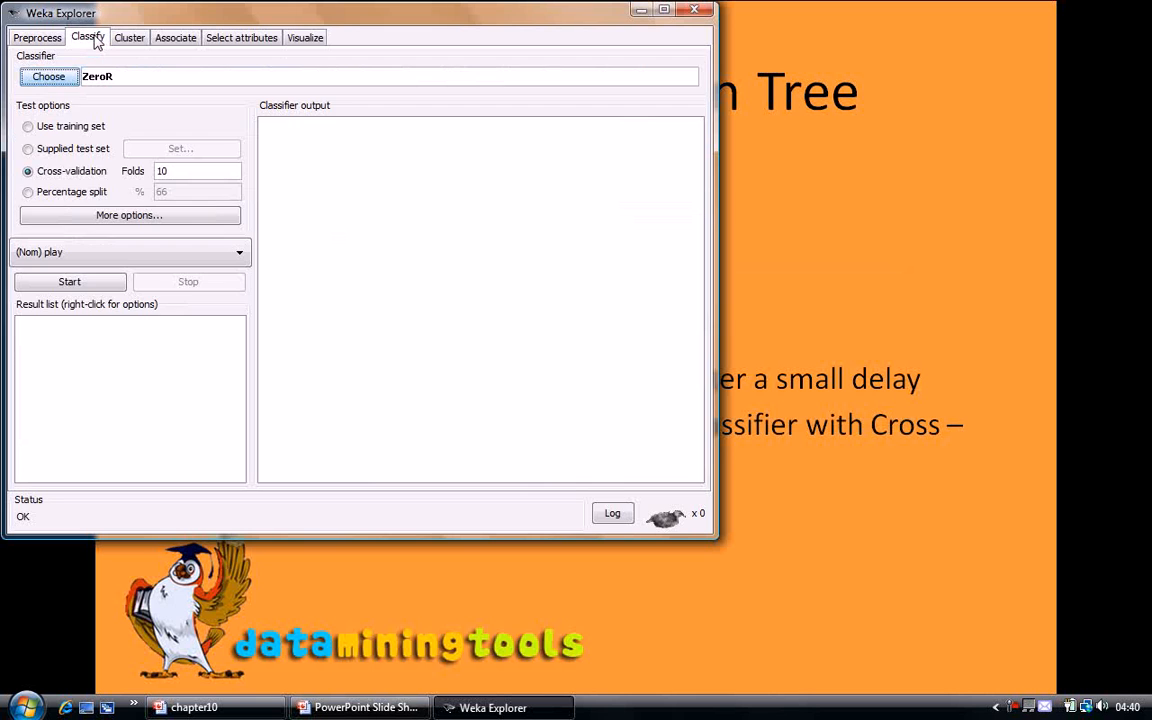
{"action": "left_click", "coordinate": [48, 77]}
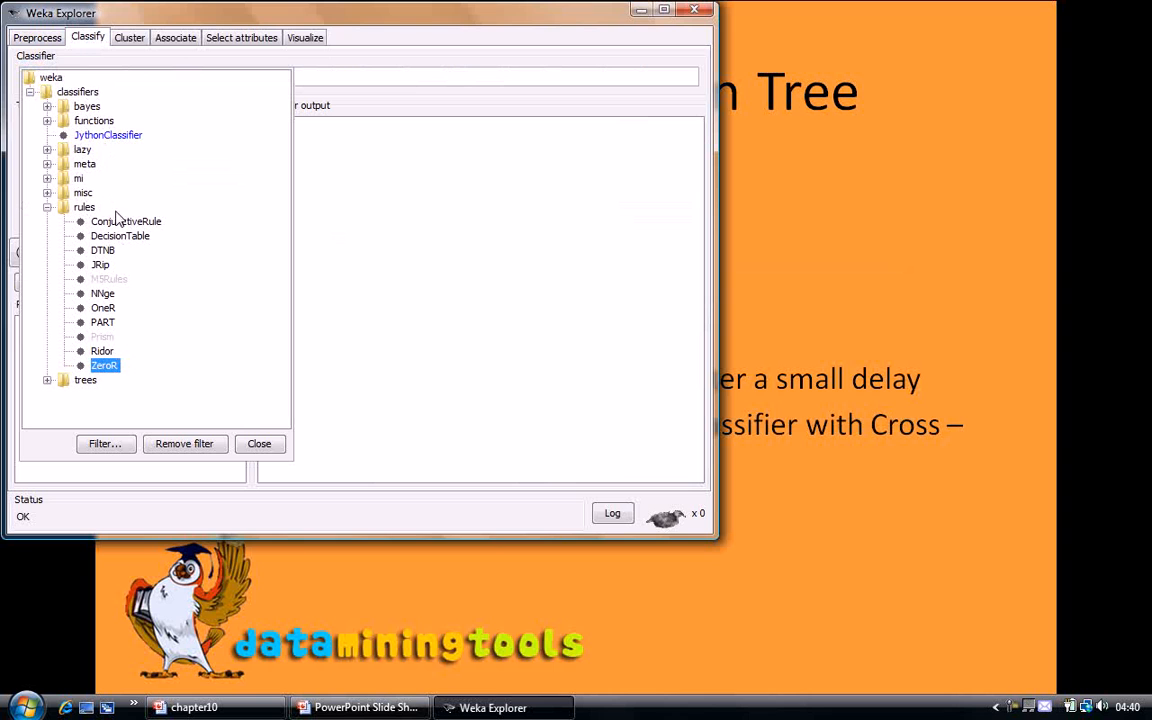
{"action": "left_click", "coordinate": [48, 380]}
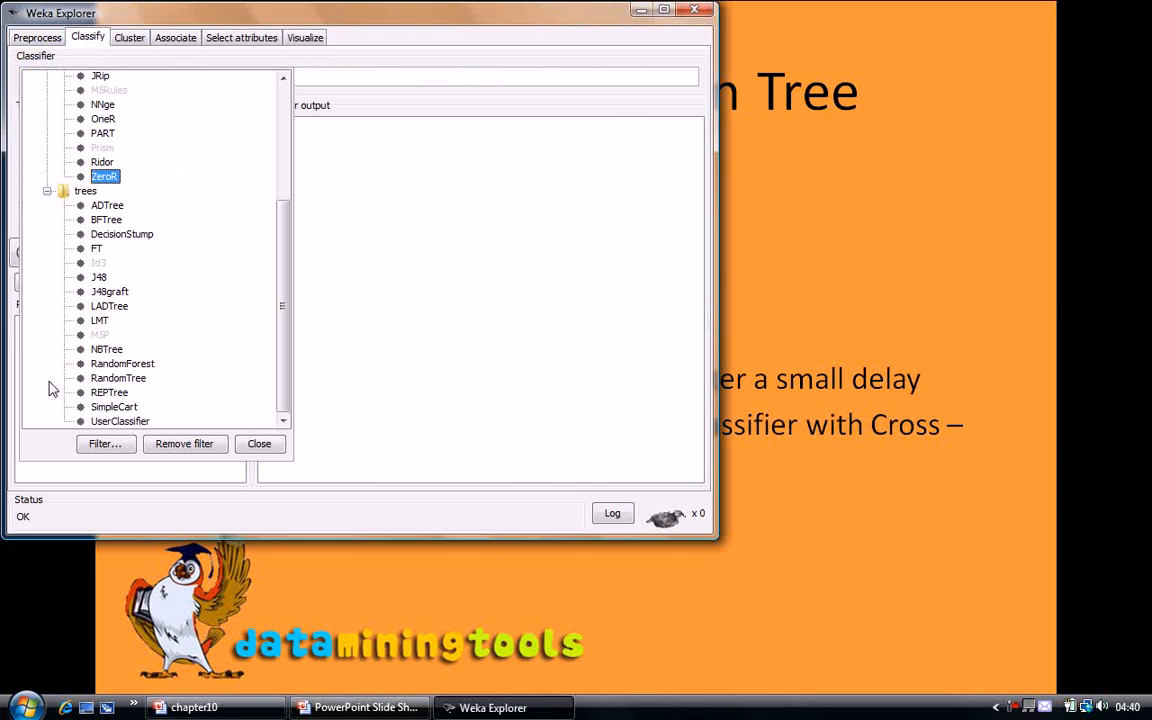
{"action": "left_click", "coordinate": [98, 277]}
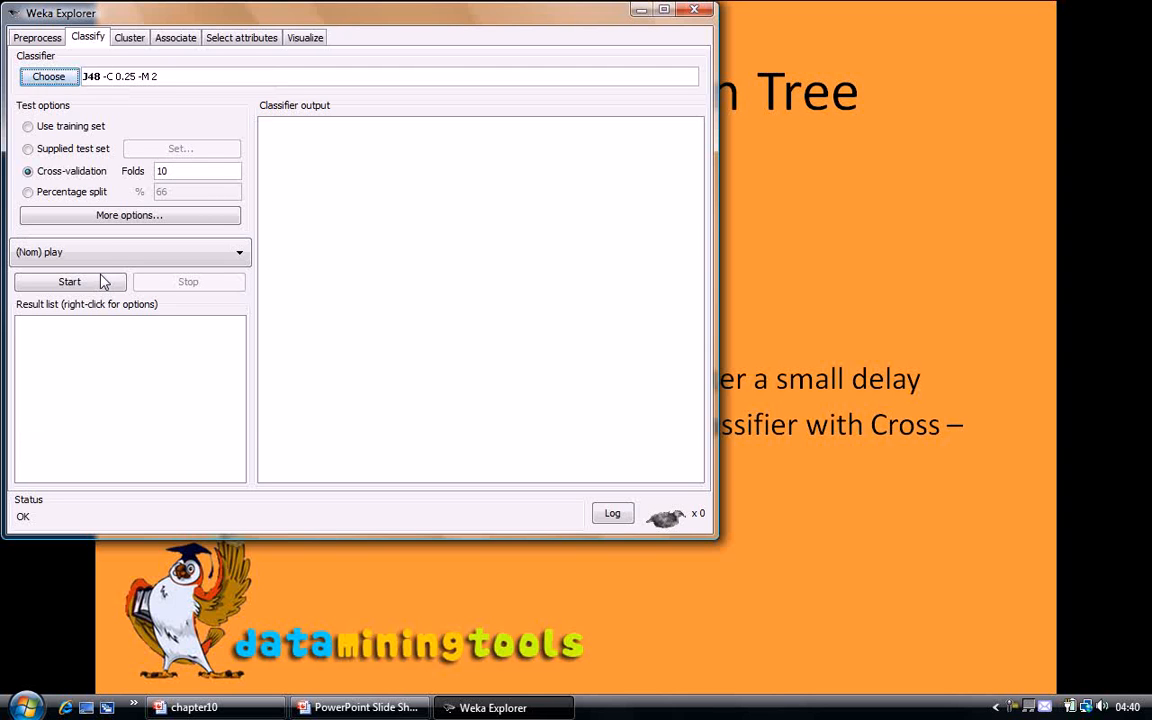
Review the J48 parameters without changing them and run the classifier with 10-fold cross-validation on the play class.
{"action": "left_click", "coordinate": [150, 80]}
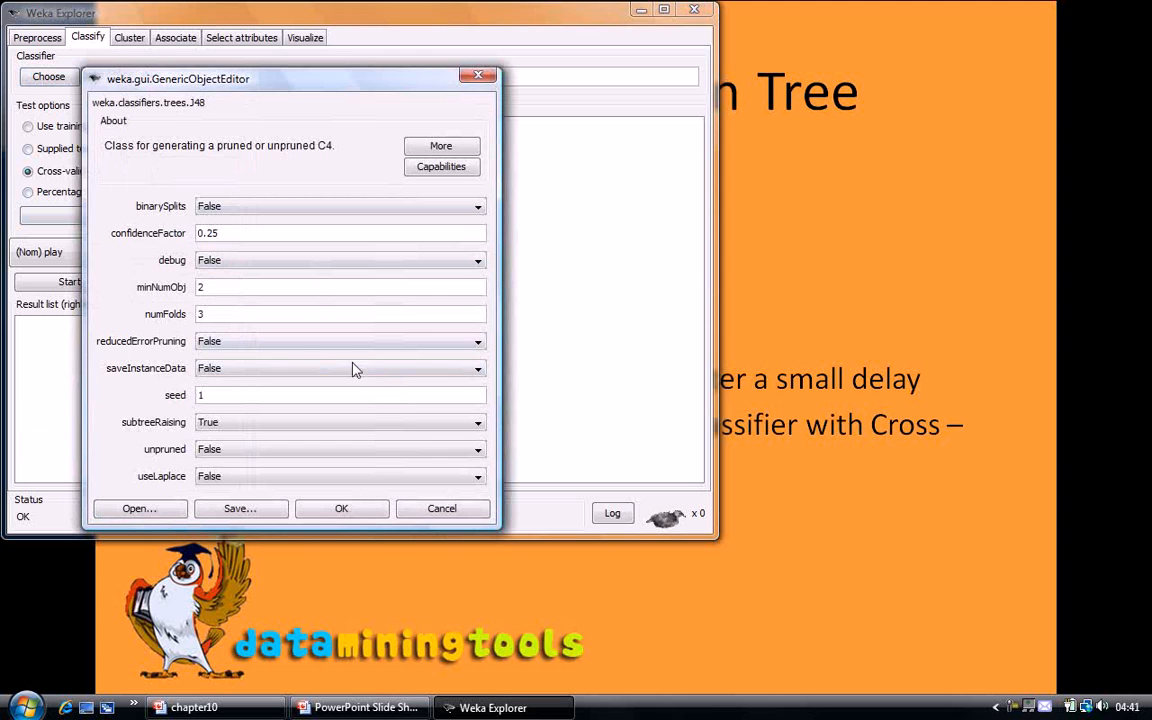
{"action": "left_click", "coordinate": [440, 508]}
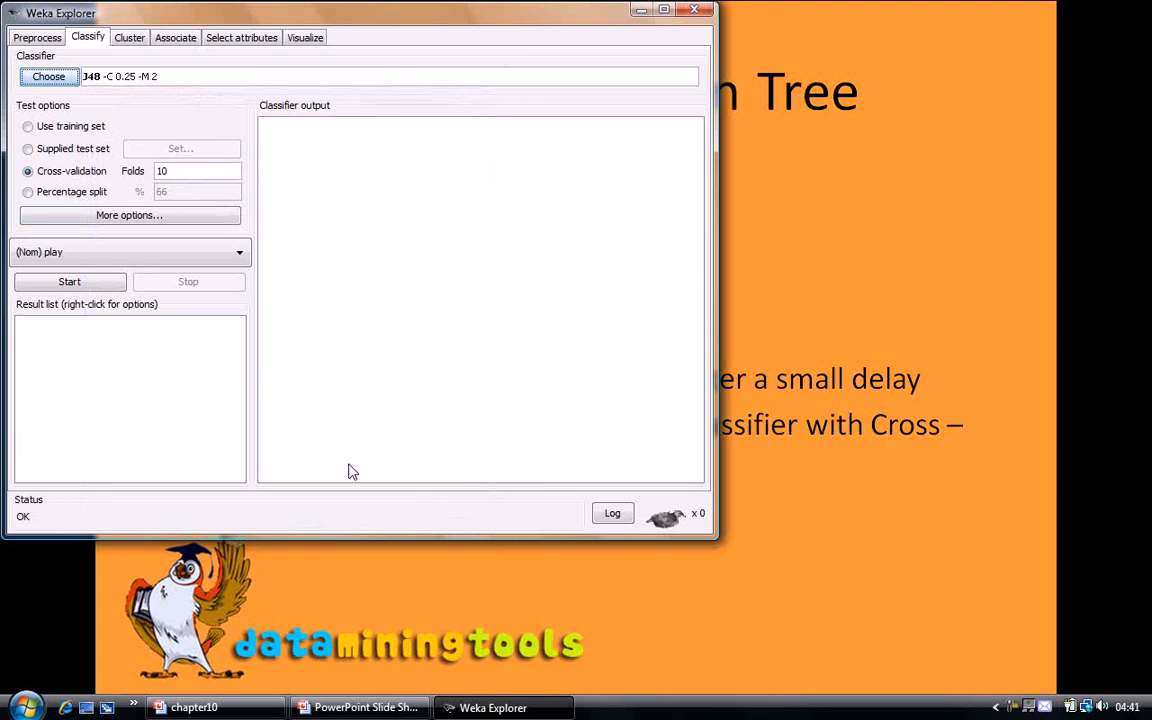
{"action": "left_click", "coordinate": [108, 285]}
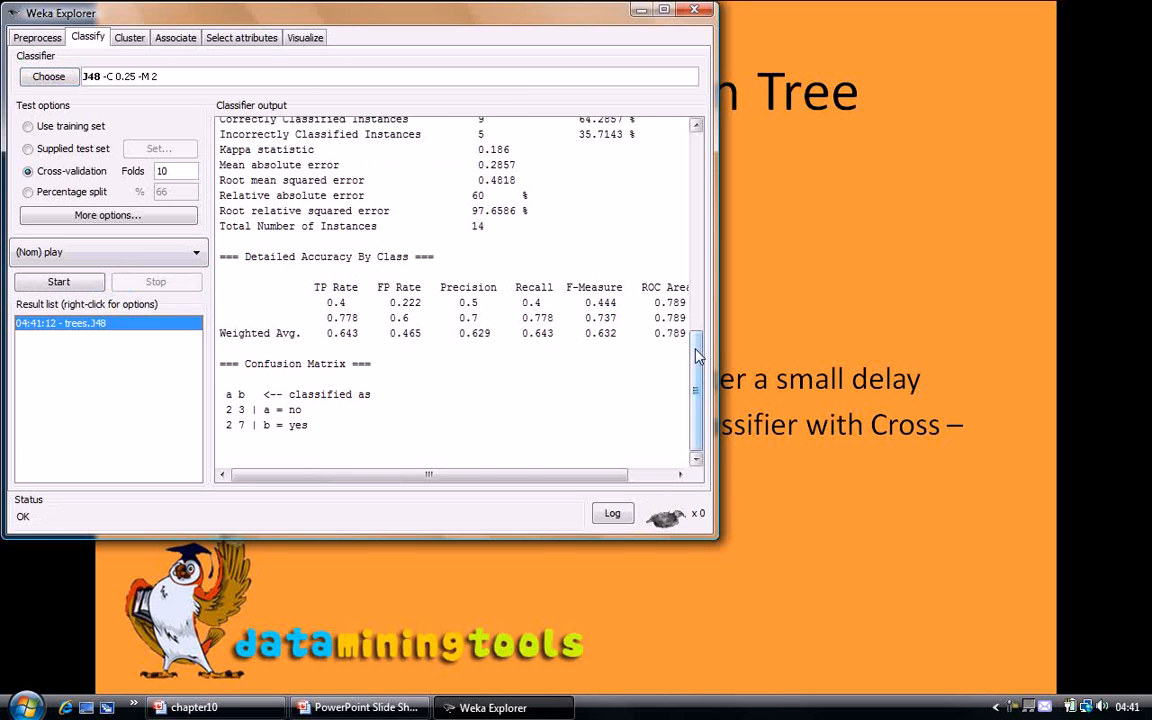
Read through the J48 classifier output, from the run information and pruned tree to the summary and confusion matrix.
{"action": "left_click_drag", "start_coordinate": [694, 390], "coordinate": [680, 168]}
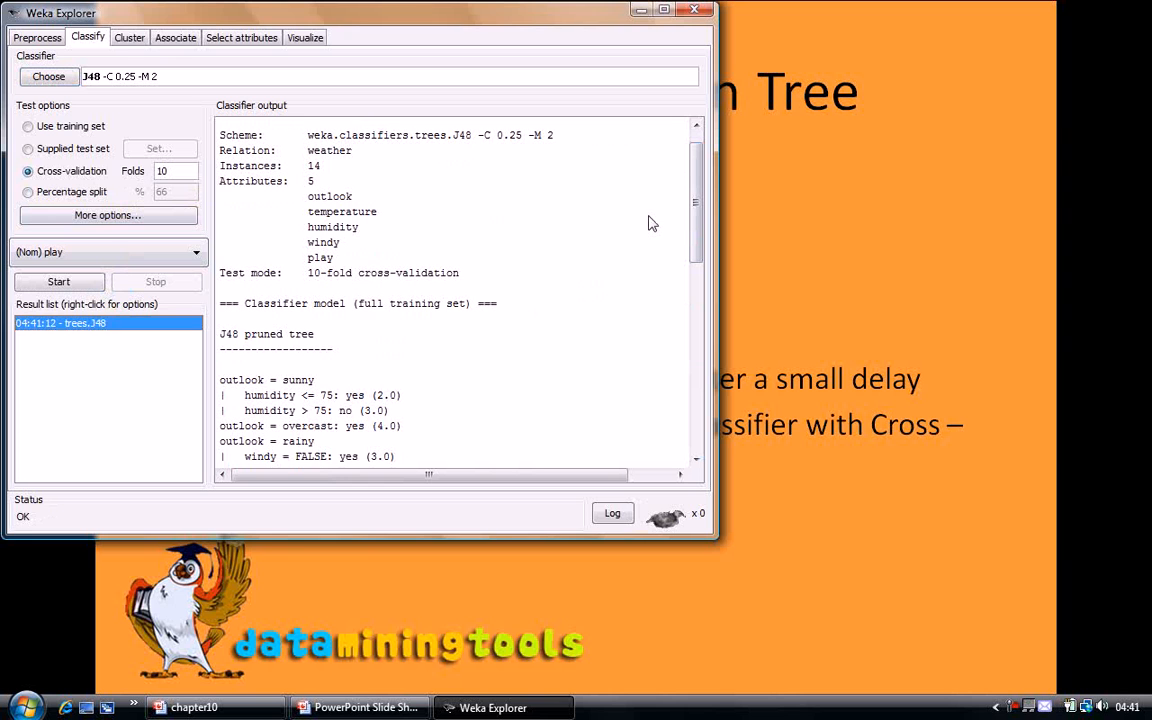
{"action": "left_click_drag", "start_coordinate": [697, 172], "coordinate": [700, 204]}
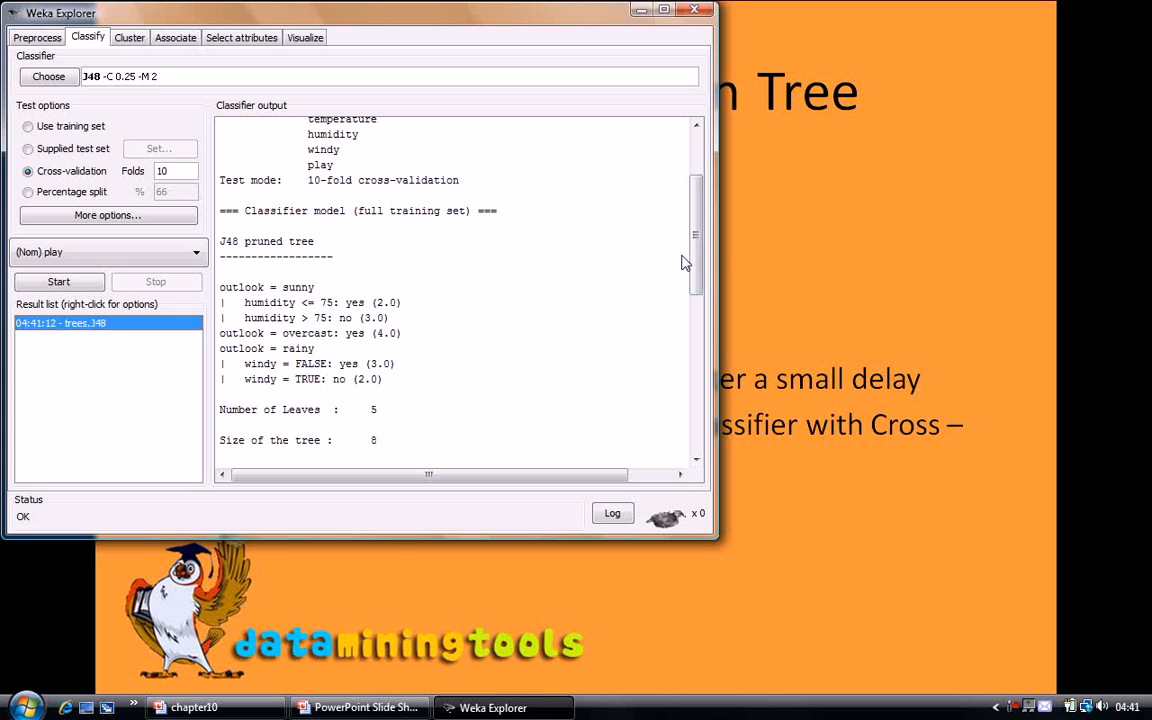
{"action": "left_click_drag", "start_coordinate": [697, 235], "coordinate": [706, 317]}
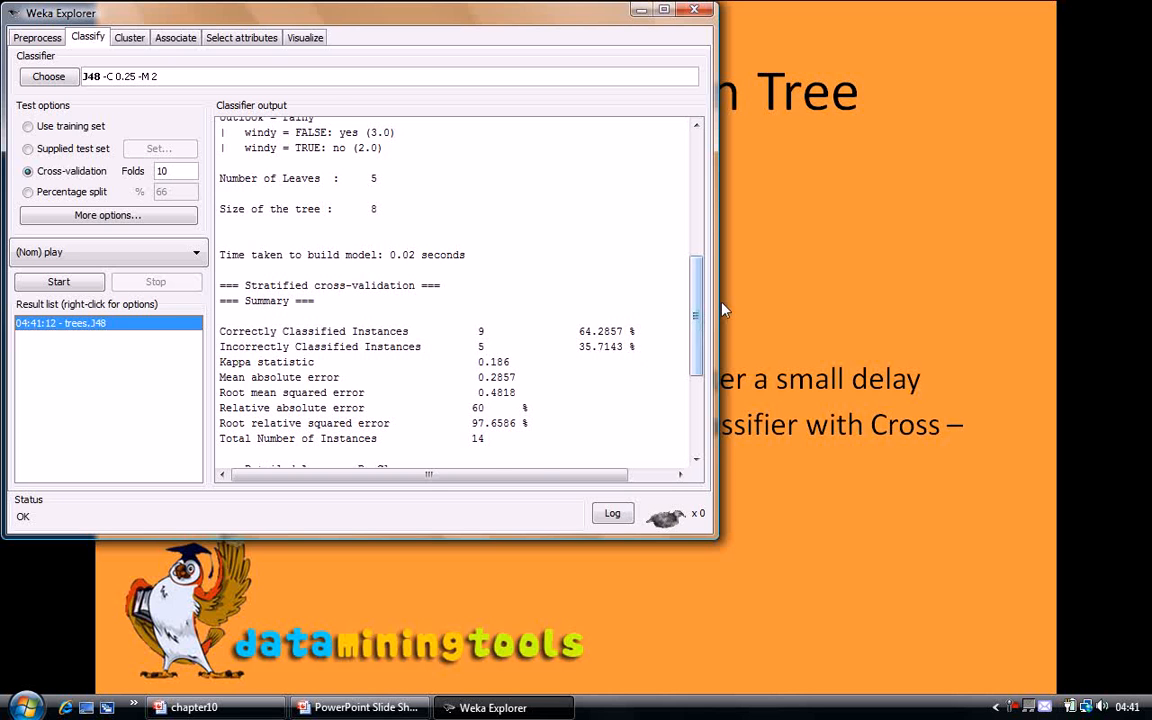
{"action": "left_click_drag", "start_coordinate": [697, 316], "coordinate": [703, 420]}
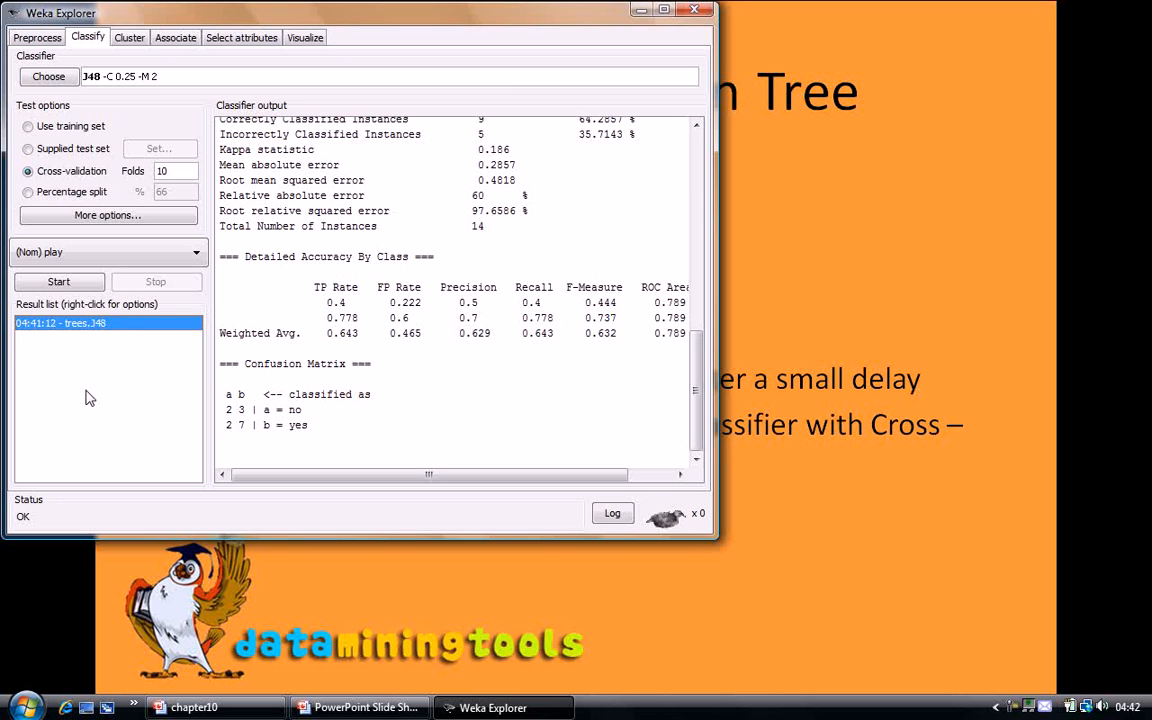
Visualize the decision tree of the trees.J48 result.
{"action": "right_click", "coordinate": [84, 332]}
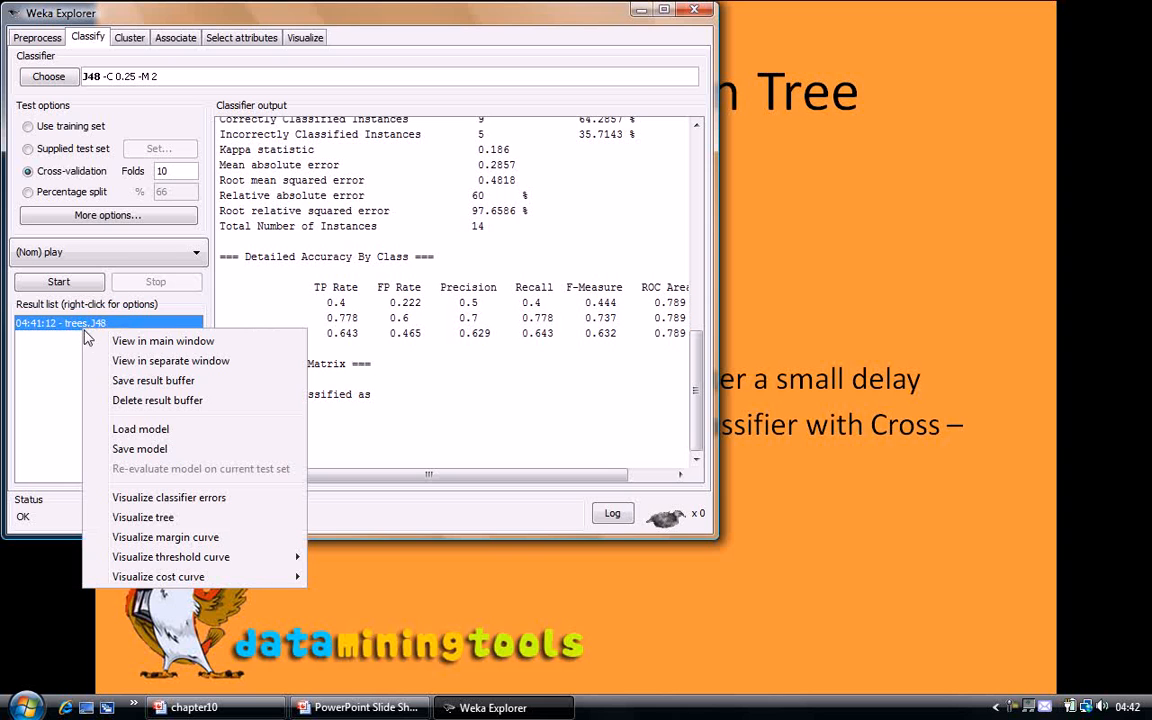
{"action": "left_click", "coordinate": [161, 519]}
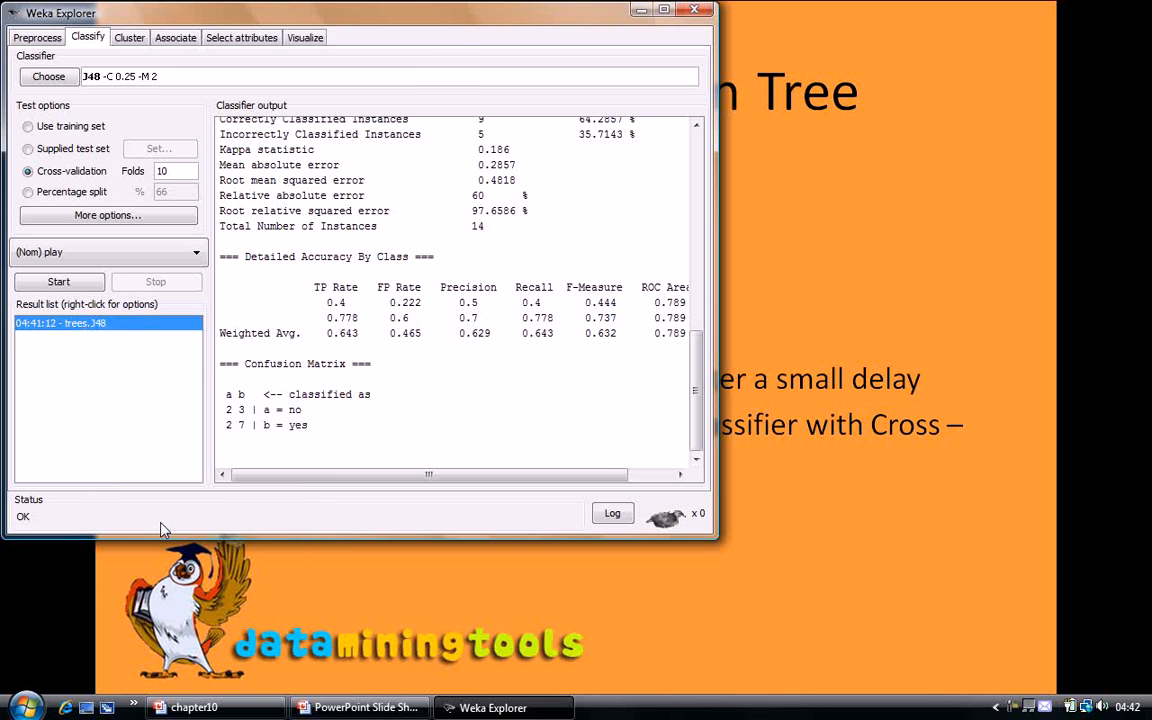
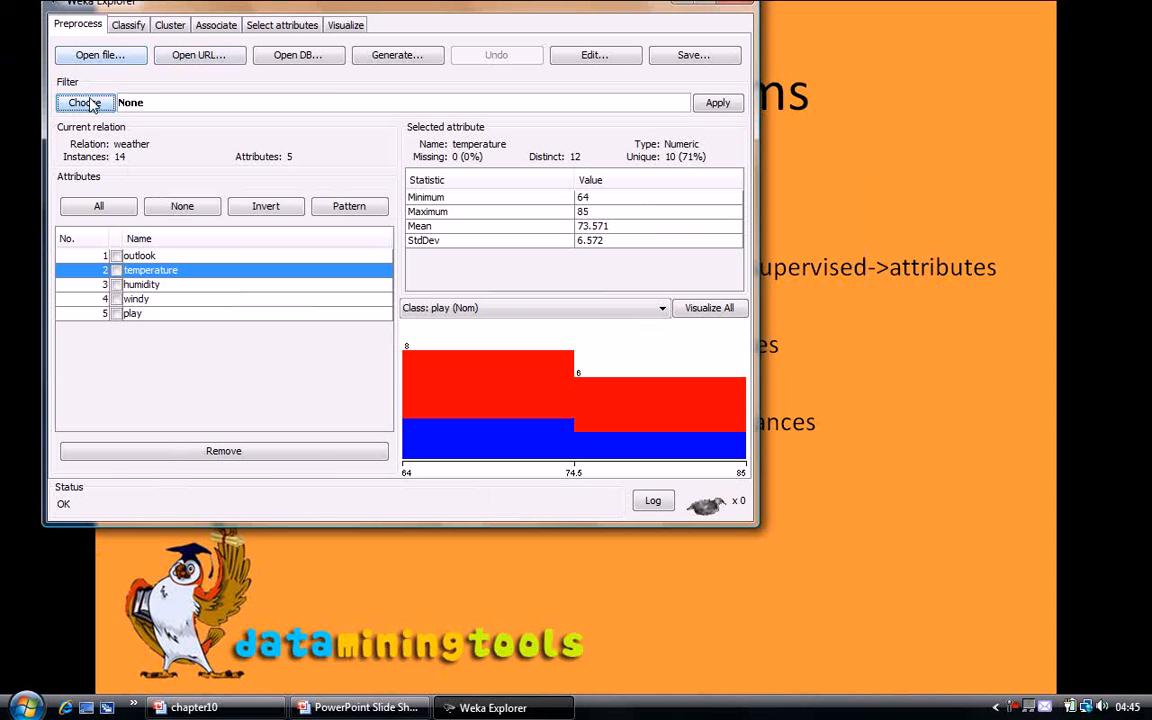
Choose the Add filter from the unsupervised attribute filters for the weather data.
{"action": "left_click", "coordinate": [82, 100]}
{"action": "left_click", "coordinate": [66, 118]}
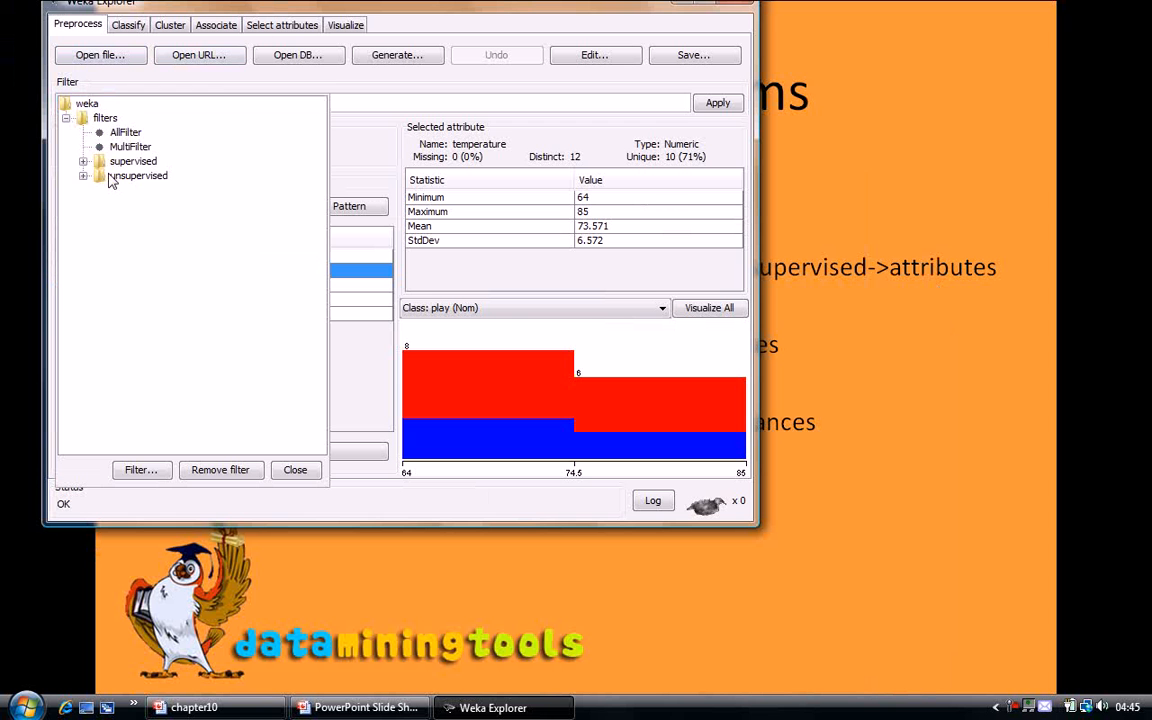
{"action": "left_click", "coordinate": [84, 176]}
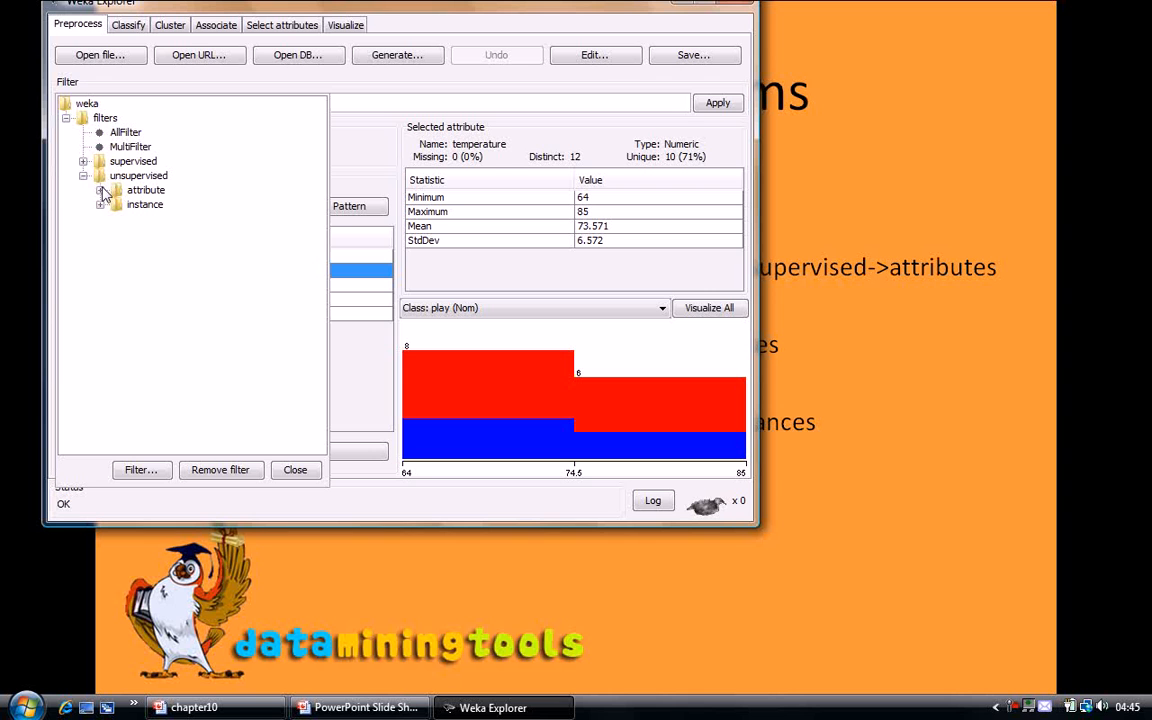
{"action": "left_click", "coordinate": [100, 190]}
{"action": "left_click_drag", "start_coordinate": [322, 191], "coordinate": [328, 319]}
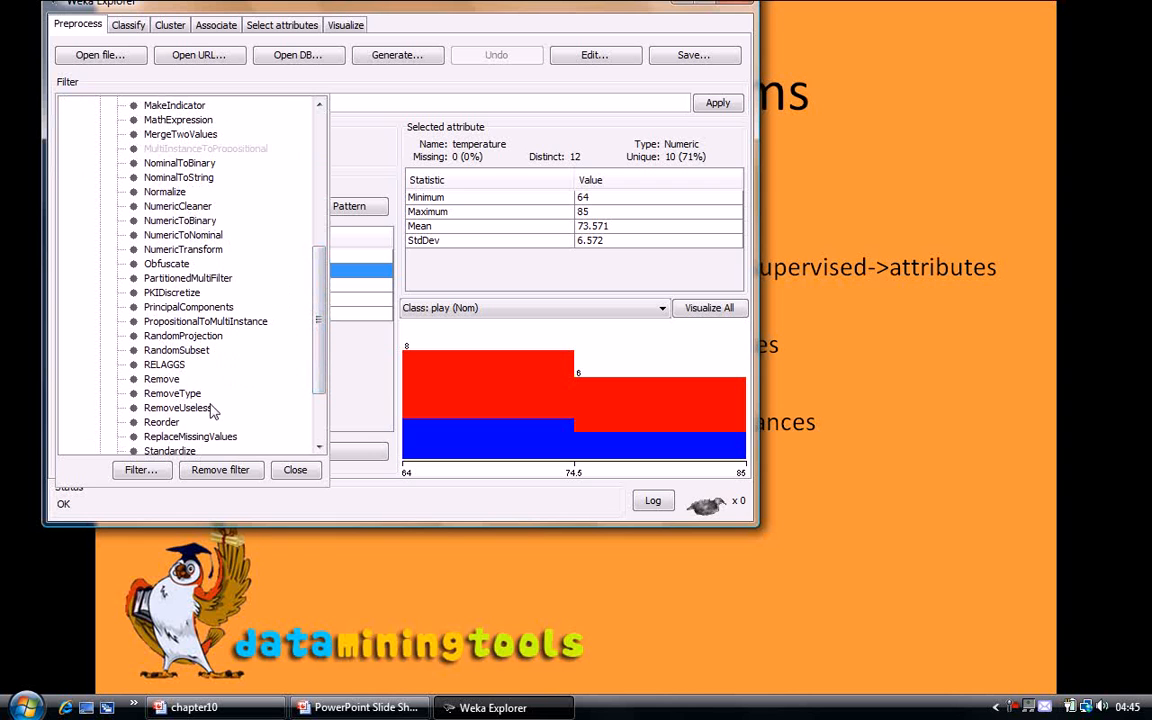
{"action": "left_click_drag", "start_coordinate": [318, 370], "coordinate": [307, 260]}
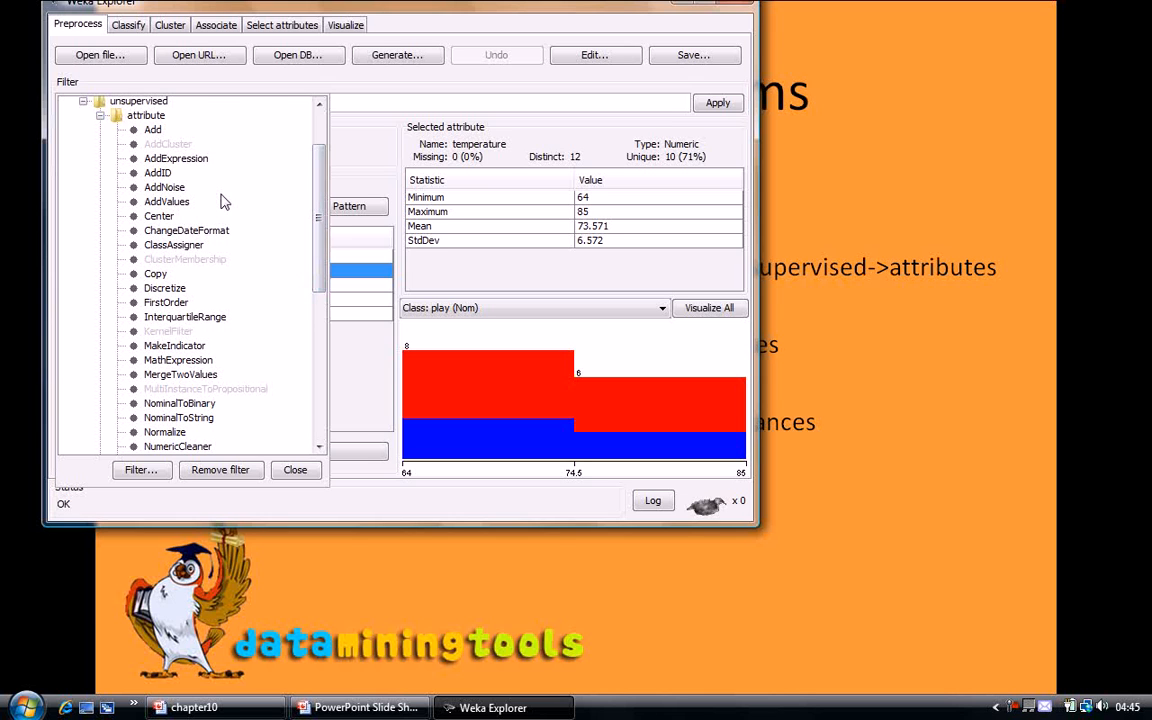
{"action": "left_click", "coordinate": [152, 131]}
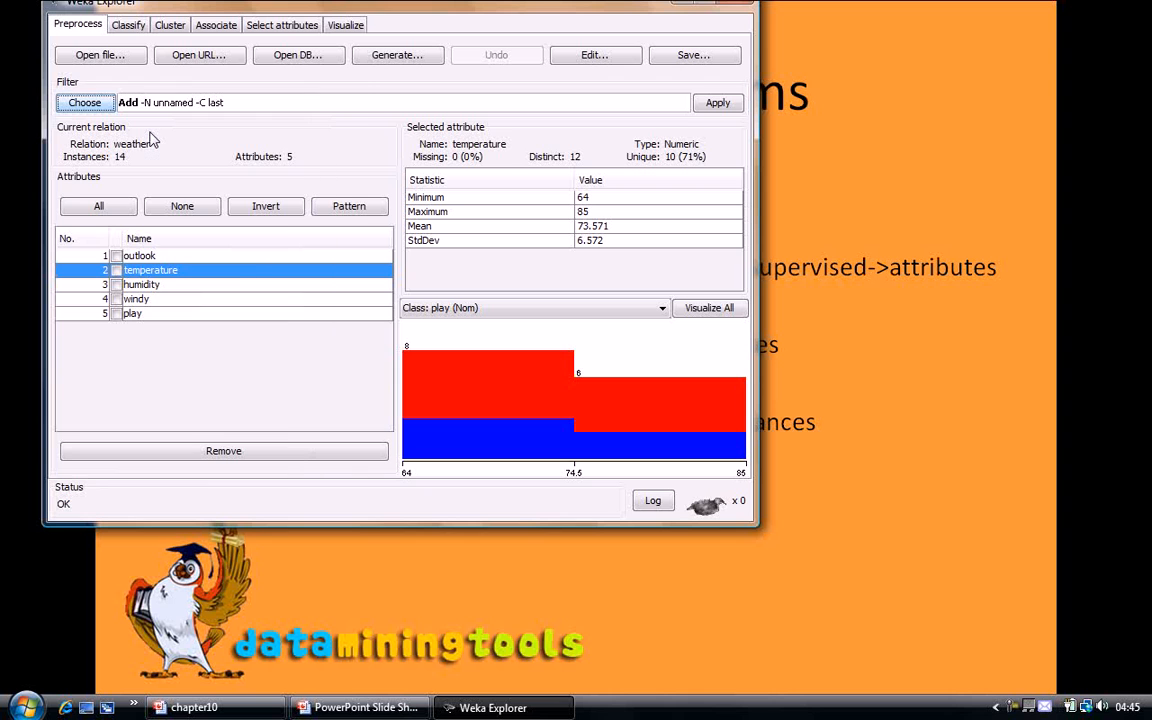
Open the Add filter's parameters and set the attribute name to NEW ATTR.
{"action": "left_click", "coordinate": [197, 110]}
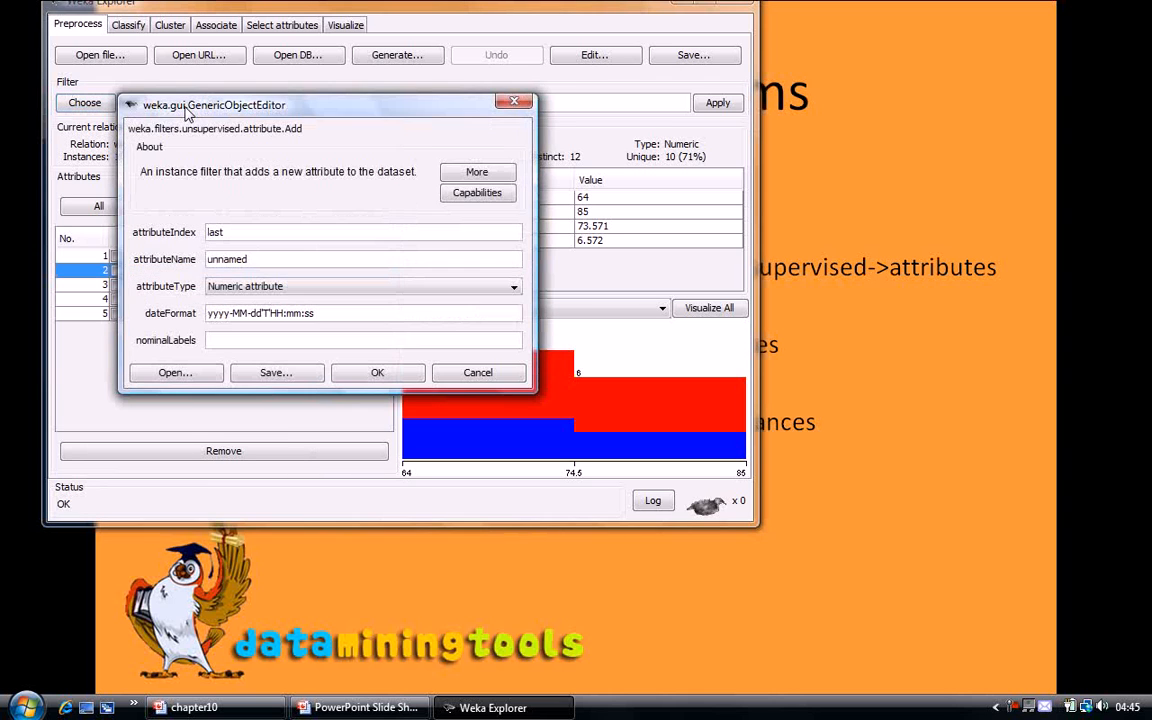
{"action": "left_click_drag", "start_coordinate": [244, 108], "coordinate": [333, 58]}
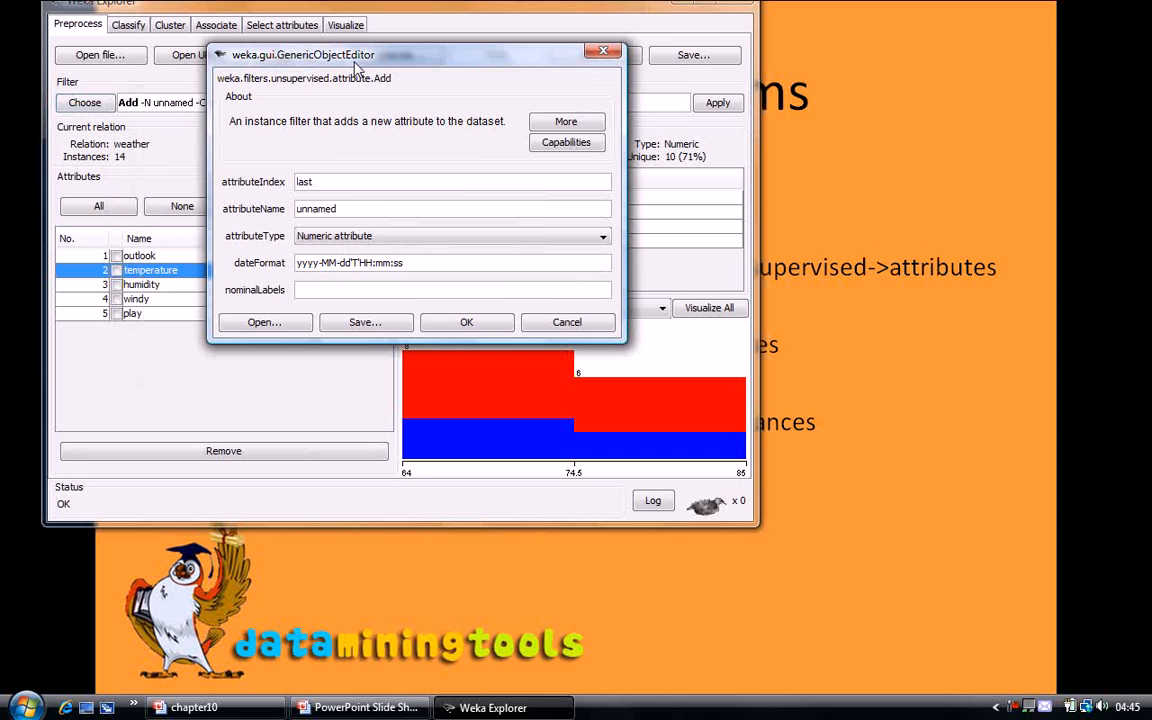
{"action": "double_click", "coordinate": [346, 210]}
{"action": "type", "text": "NEW "}
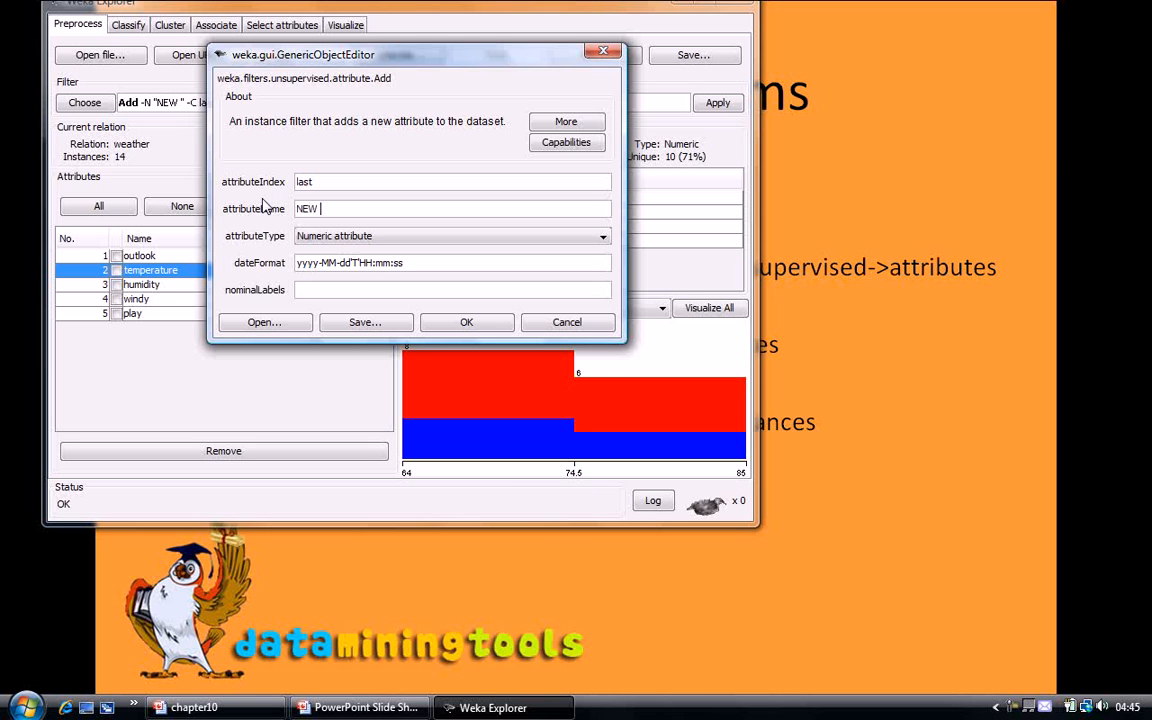
{"action": "type", "text": "ATTR"}
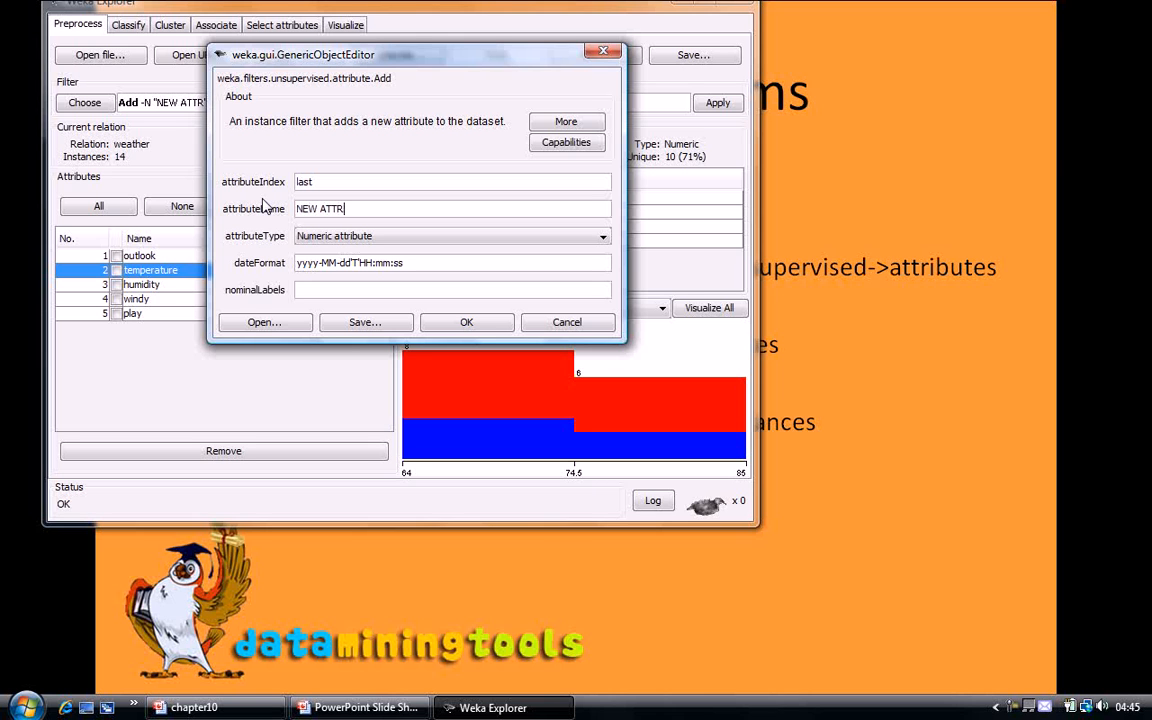
Make NEW ATTR a nominal attribute with an empty date format and the nominal label true, and apply the filter.
{"action": "left_click", "coordinate": [352, 240]}
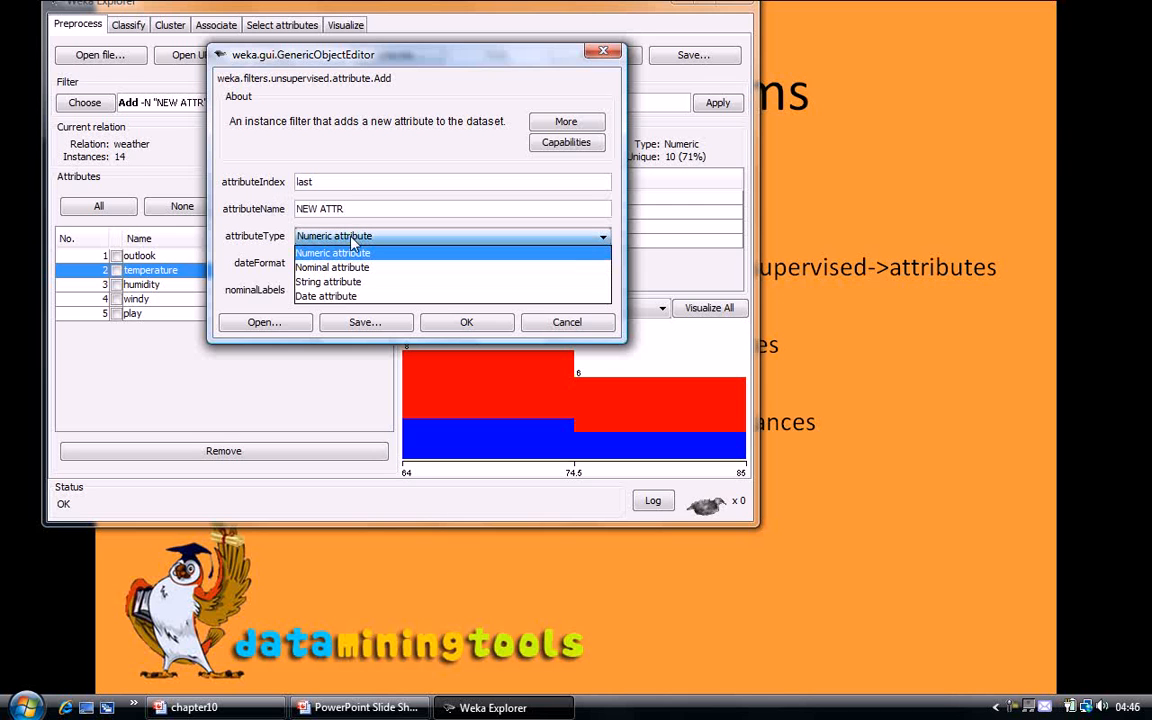
{"action": "left_click", "coordinate": [350, 277]}
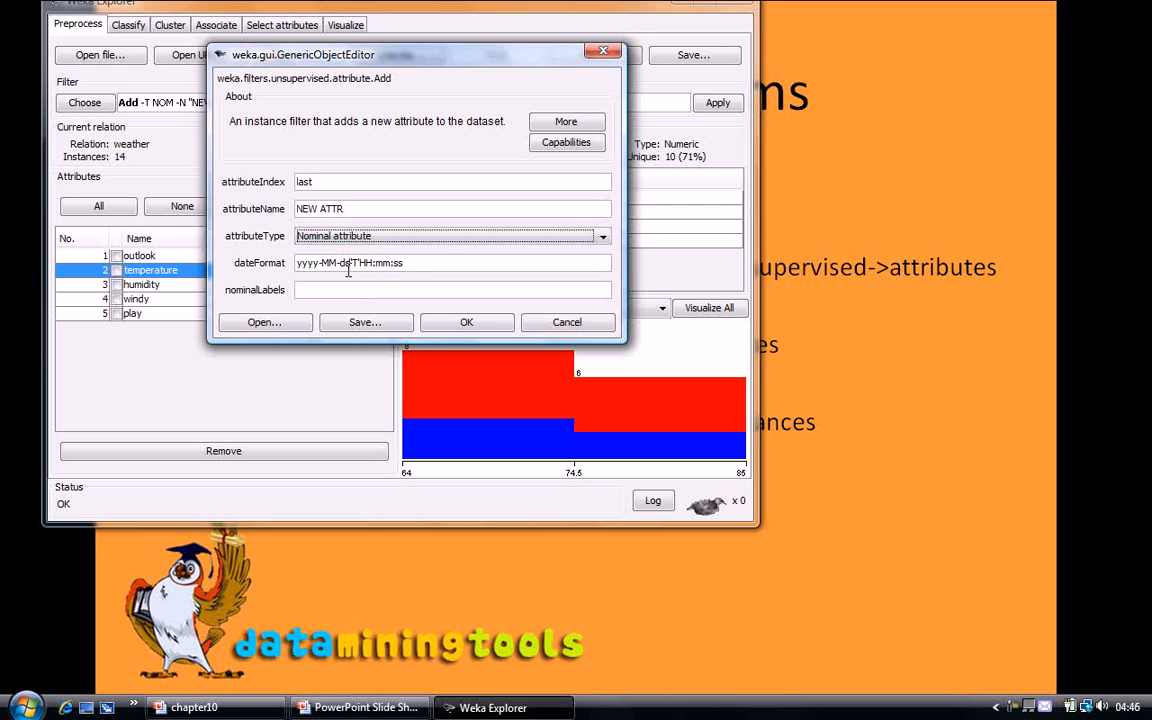
{"action": "left_click_drag", "start_coordinate": [404, 263], "coordinate": [257, 255]}
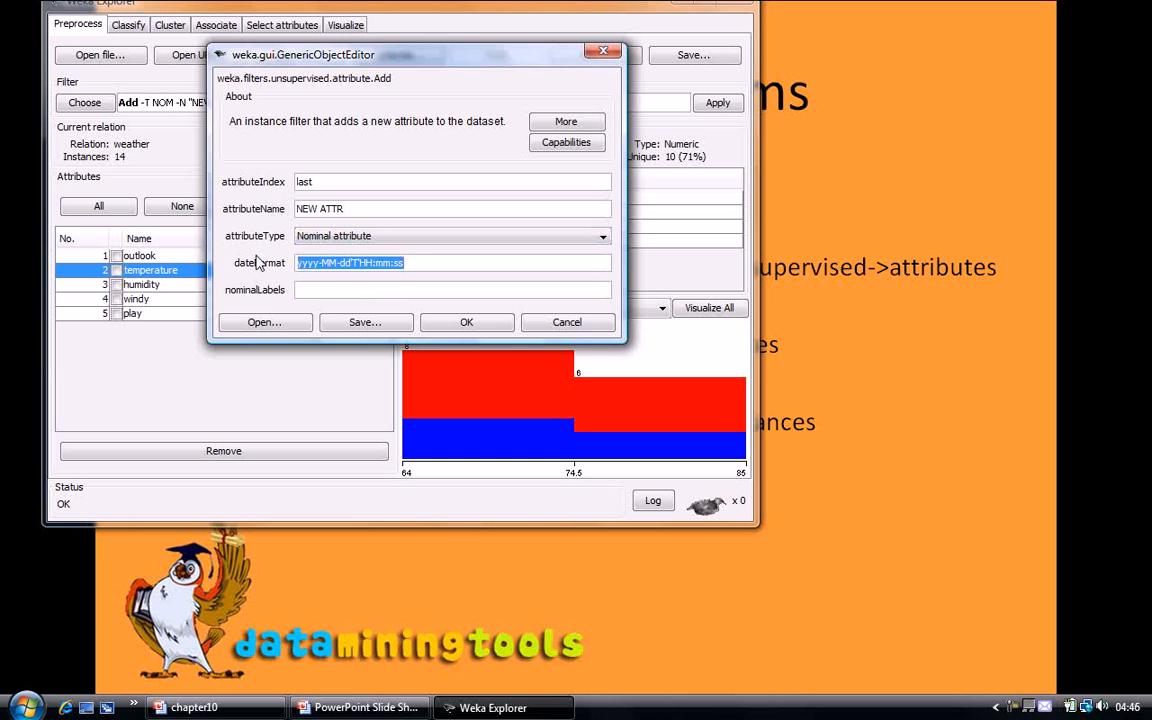
{"action": "key", "text": "Delete"}
{"action": "left_click", "coordinate": [317, 291]}
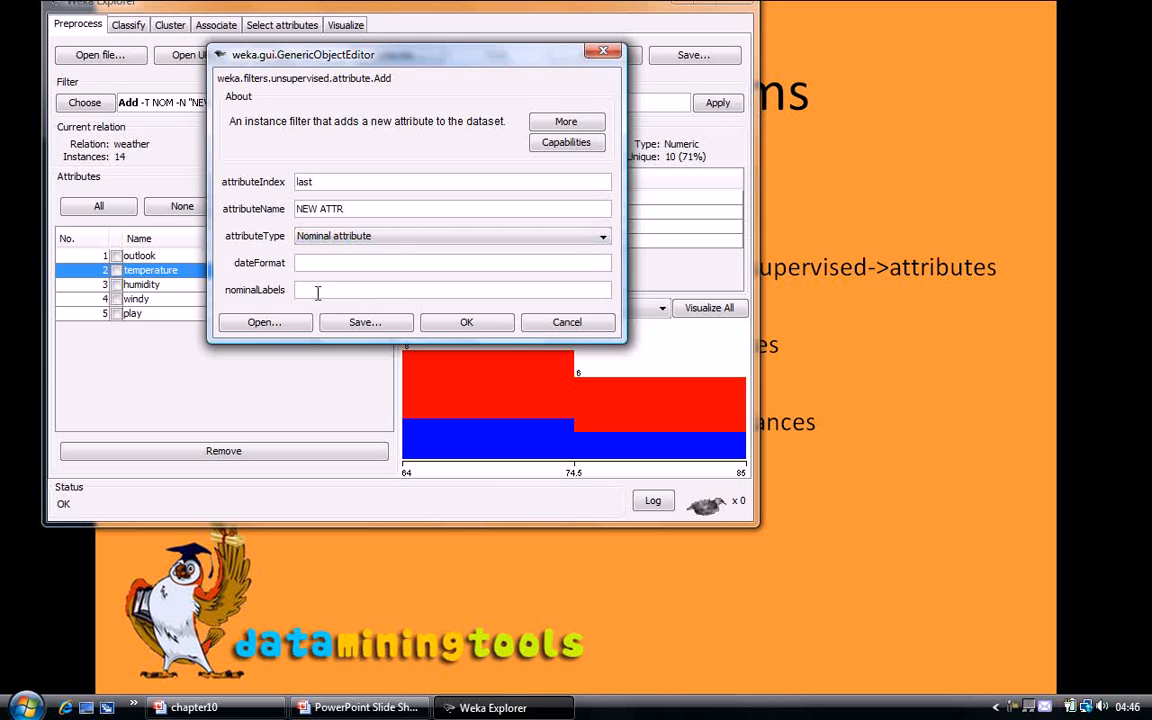
{"action": "type", "text": "true"}
{"action": "left_click", "coordinate": [466, 323]}
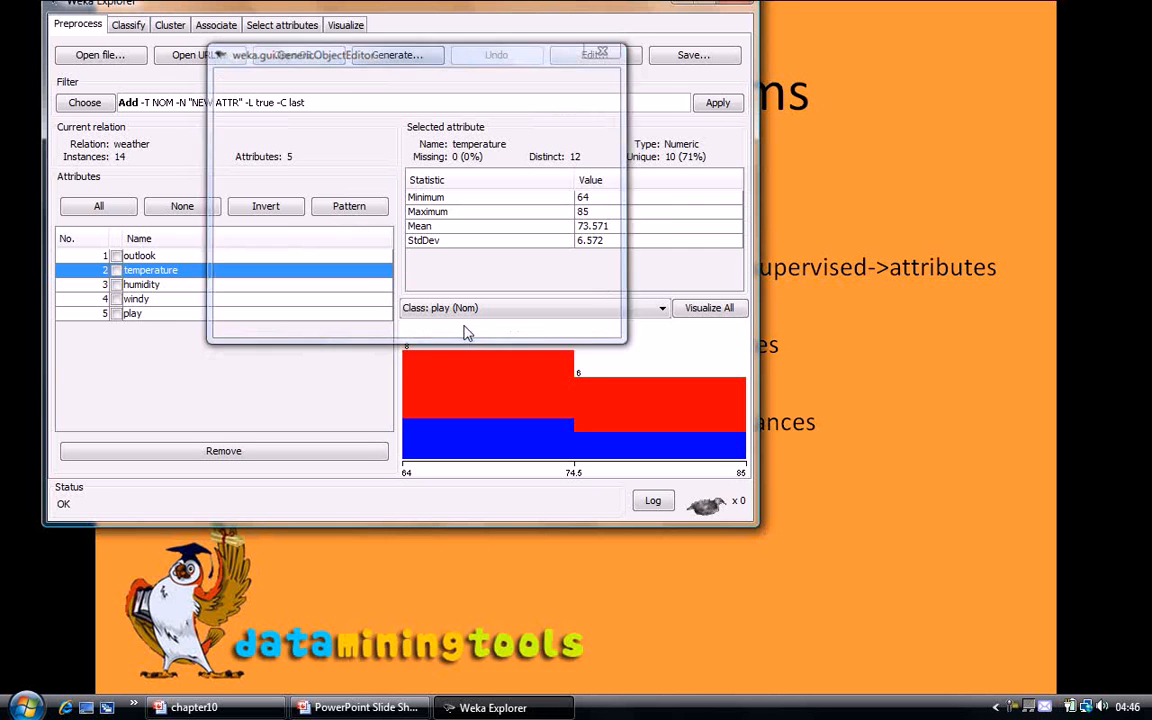
{"action": "left_click", "coordinate": [718, 103]}
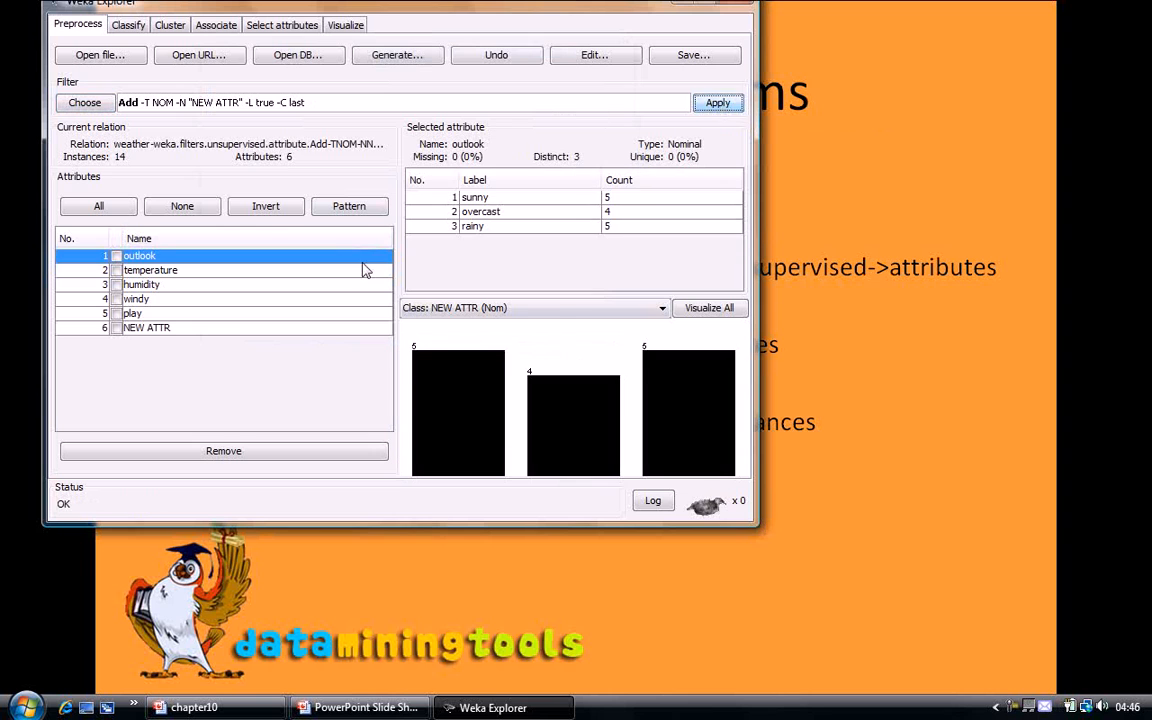
Remove the NEW ATTR attribute from the weather dataset.
{"action": "left_click", "coordinate": [177, 330]}
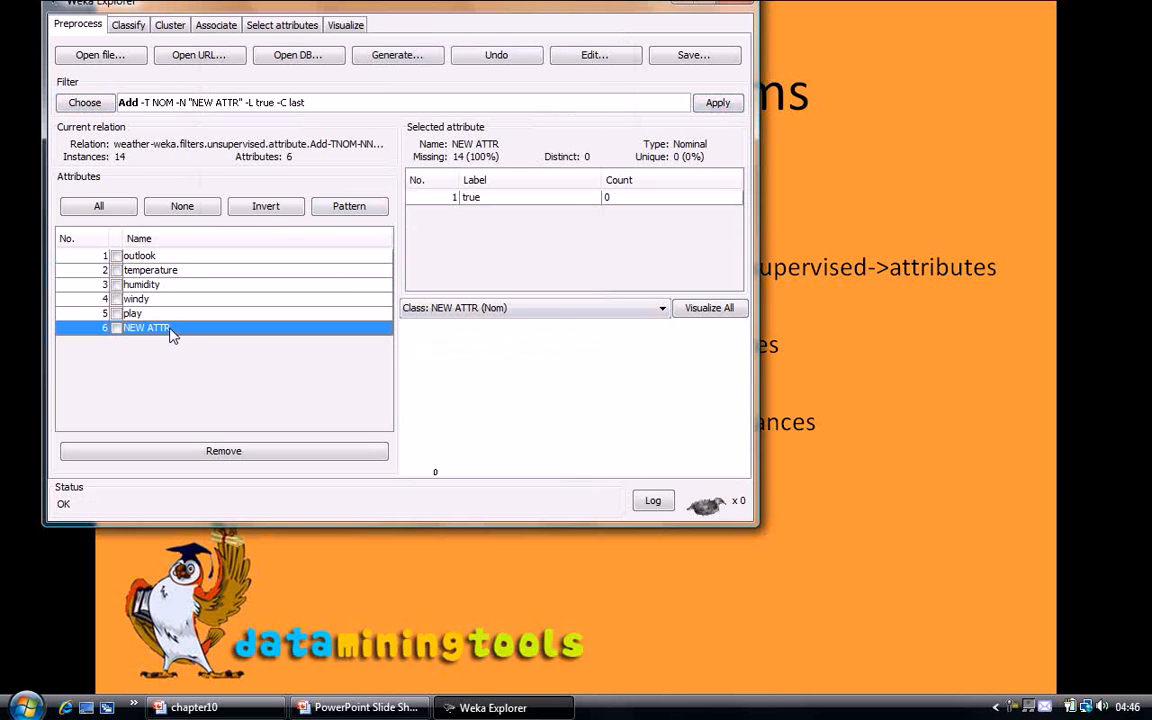
{"action": "left_click", "coordinate": [117, 328]}
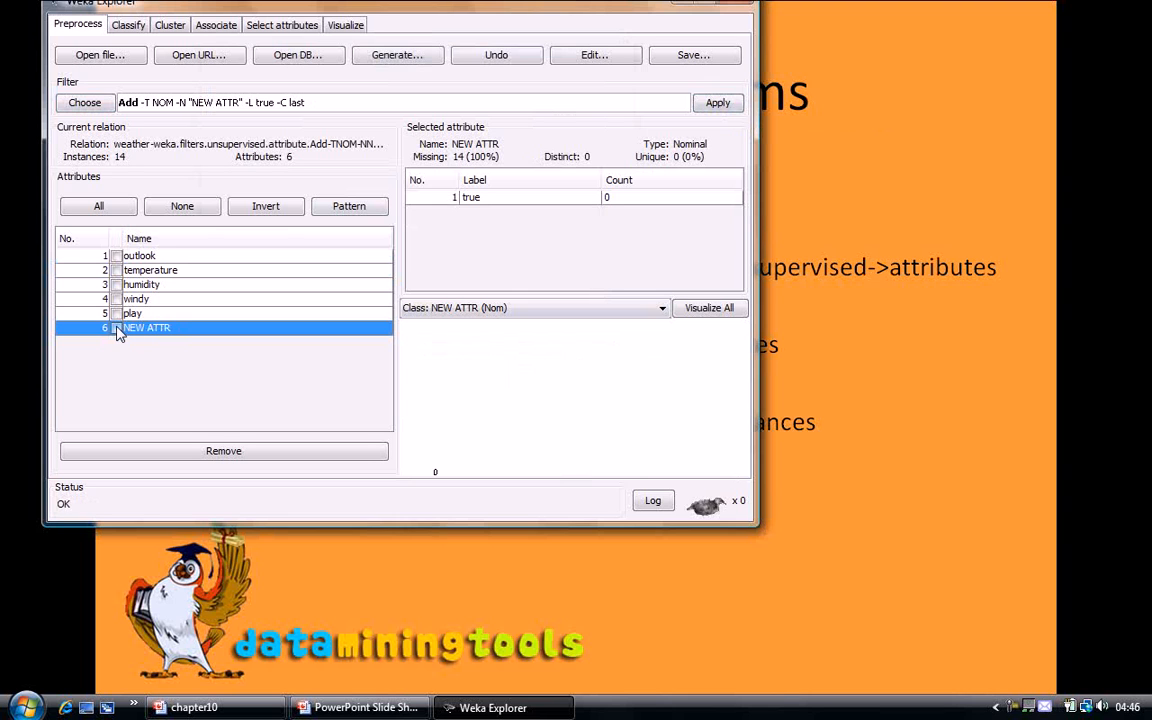
{"action": "left_click", "coordinate": [181, 452]}
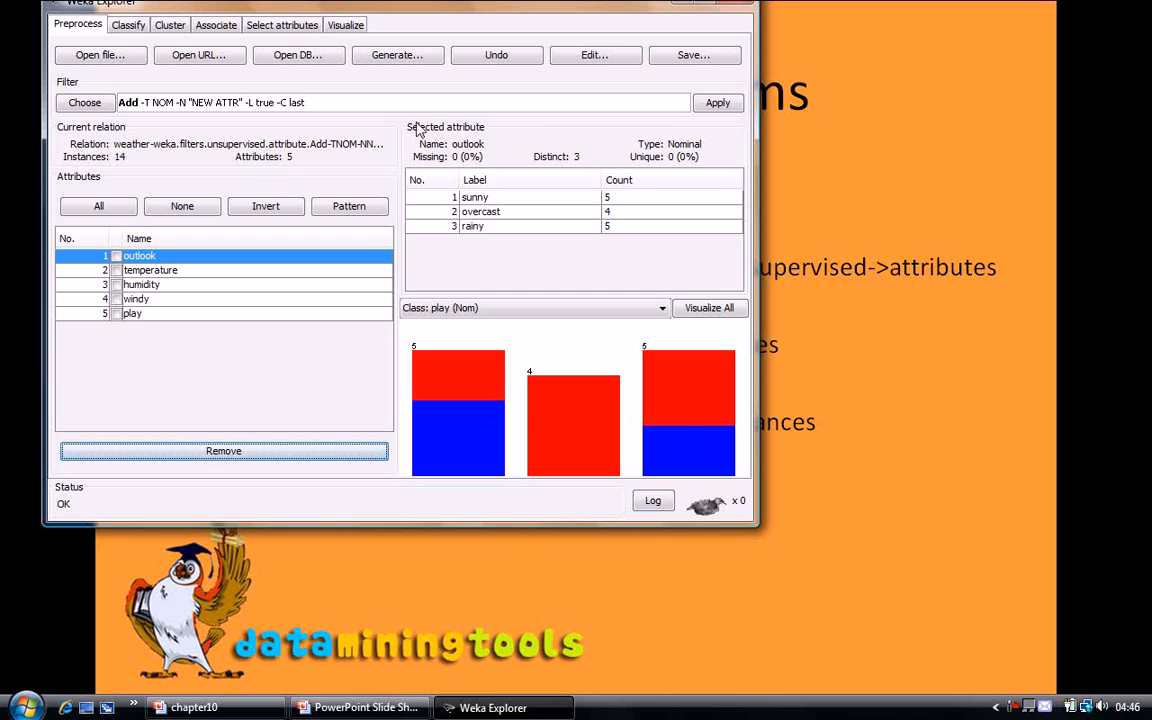
After checking the Filtering Algorithms slide in PowerPoint, apply the unsupervised instance filter Randomize to the weather data in Weka Explorer.
{"action": "left_click", "coordinate": [843, 171]}
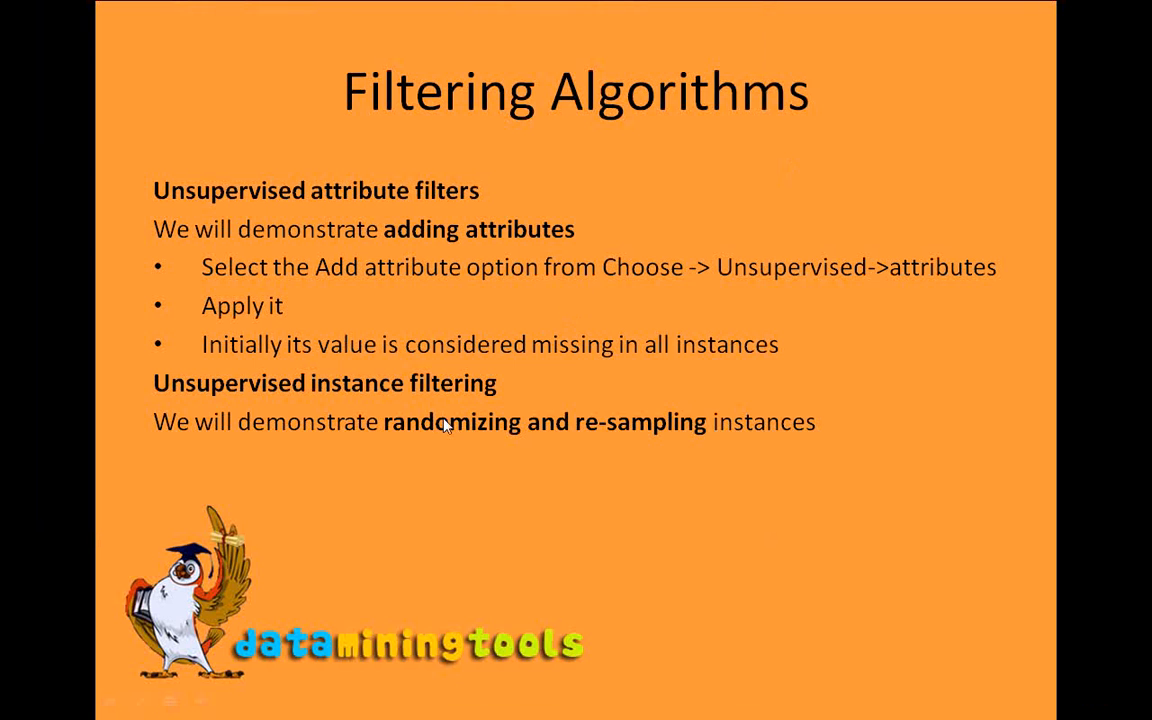
{"action": "key", "text": "alt+Tab"}
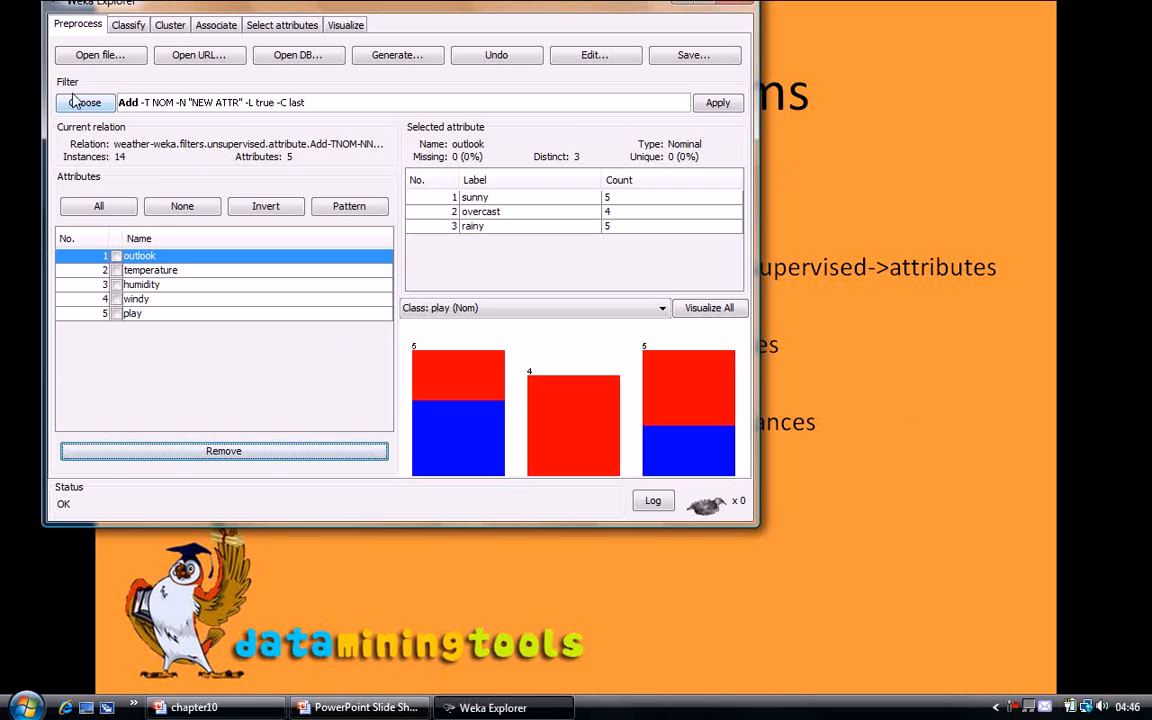
{"action": "left_click", "coordinate": [85, 104]}
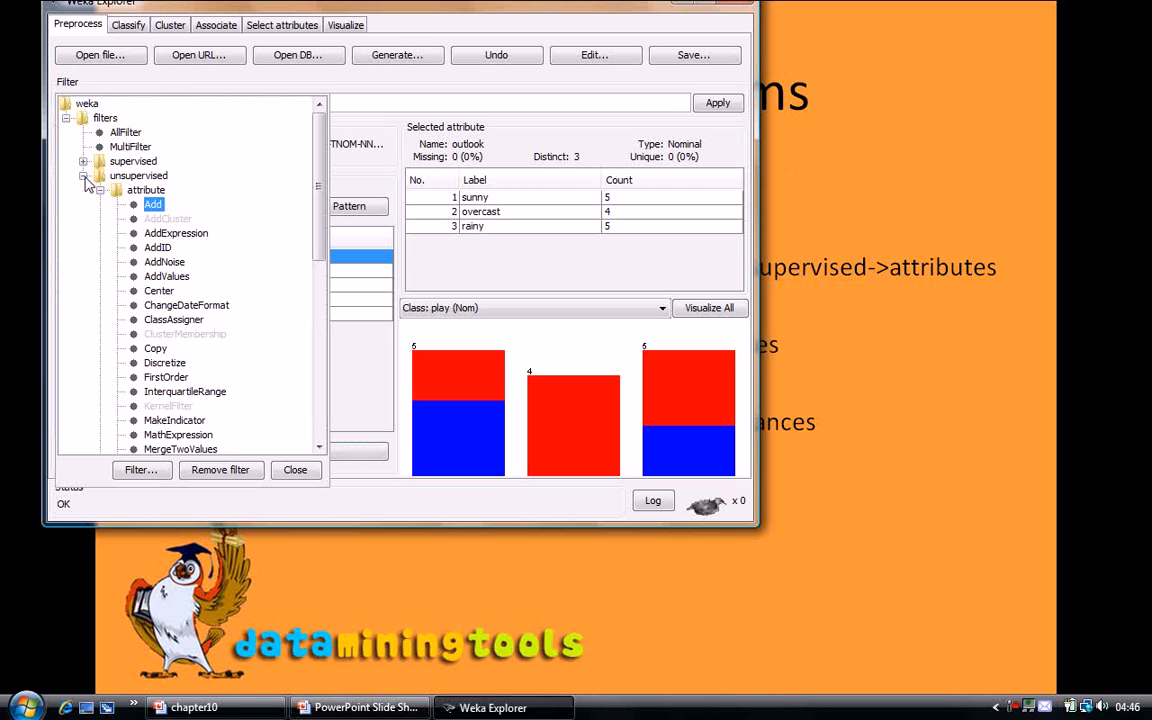
{"action": "left_click", "coordinate": [100, 190]}
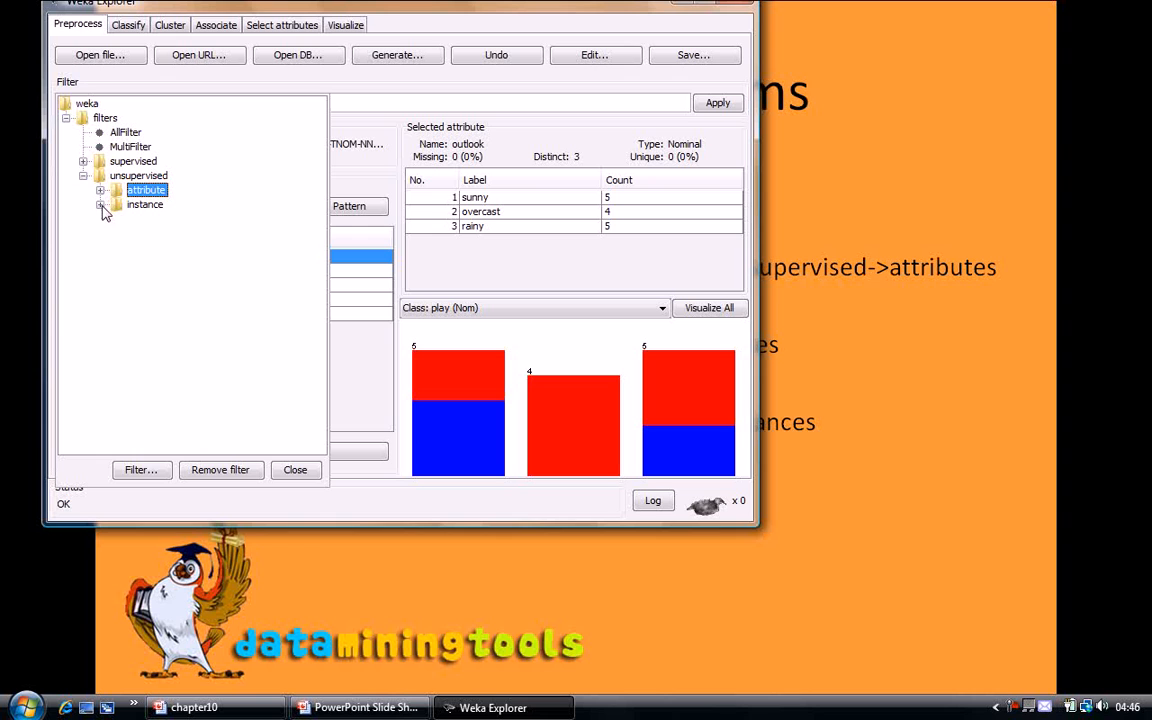
{"action": "left_click", "coordinate": [100, 204]}
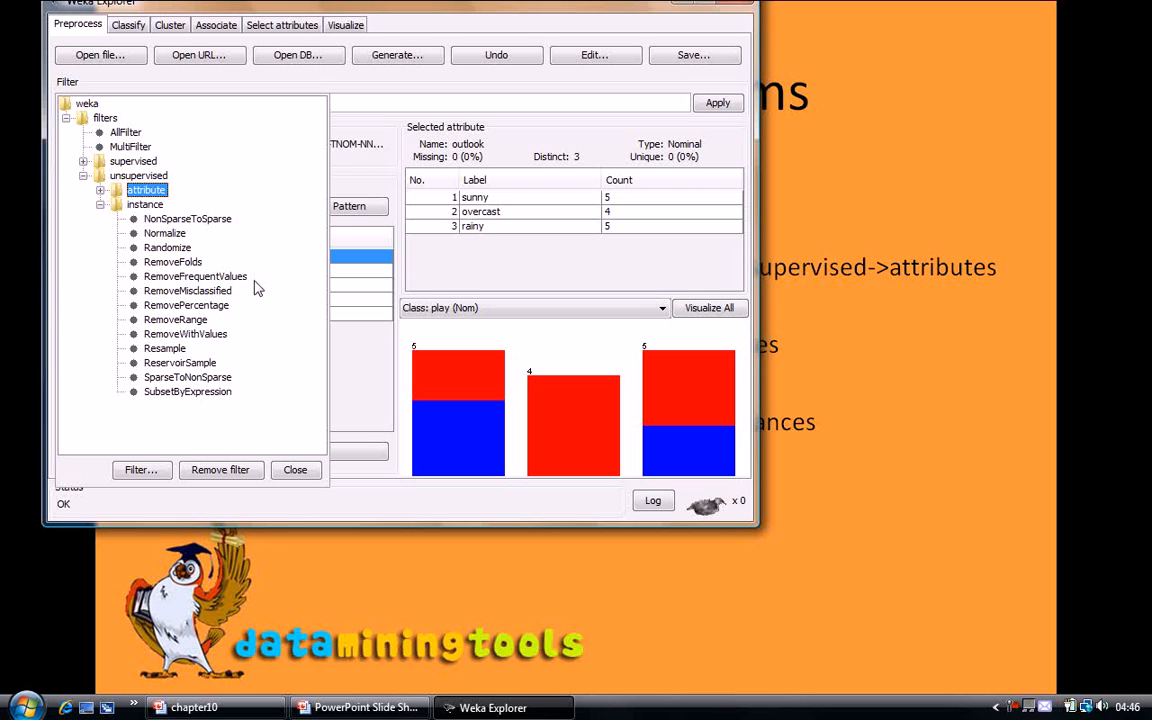
{"action": "left_click", "coordinate": [167, 249]}
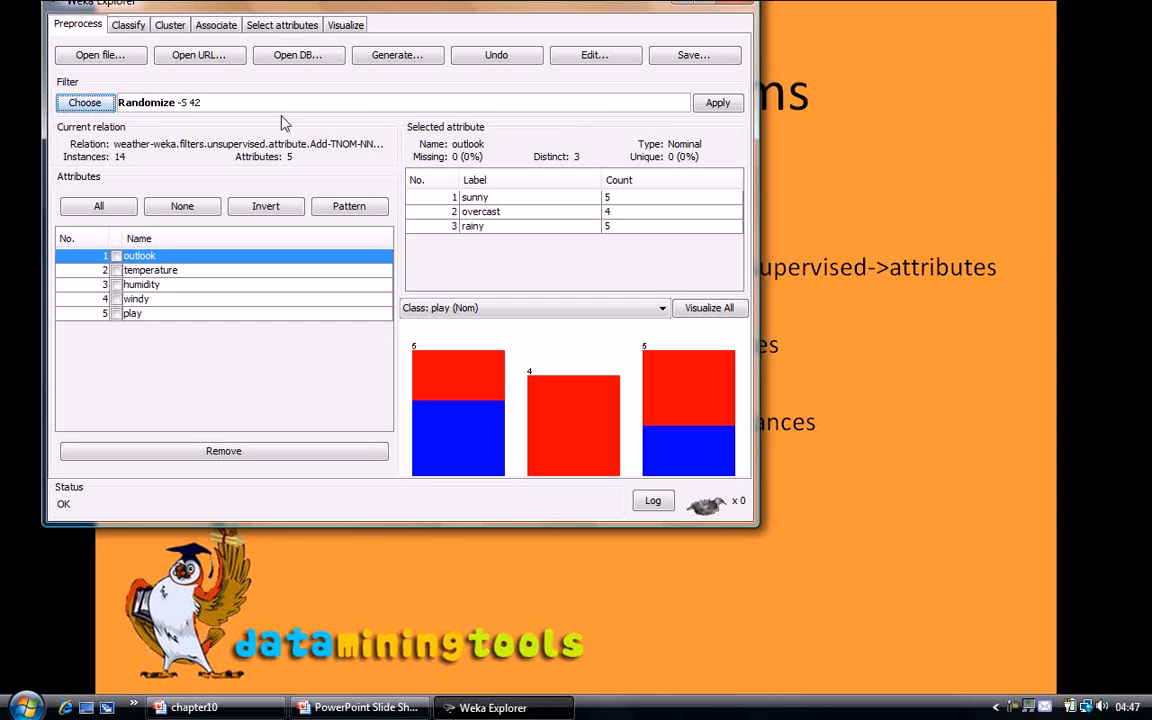
{"action": "left_click", "coordinate": [728, 105]}
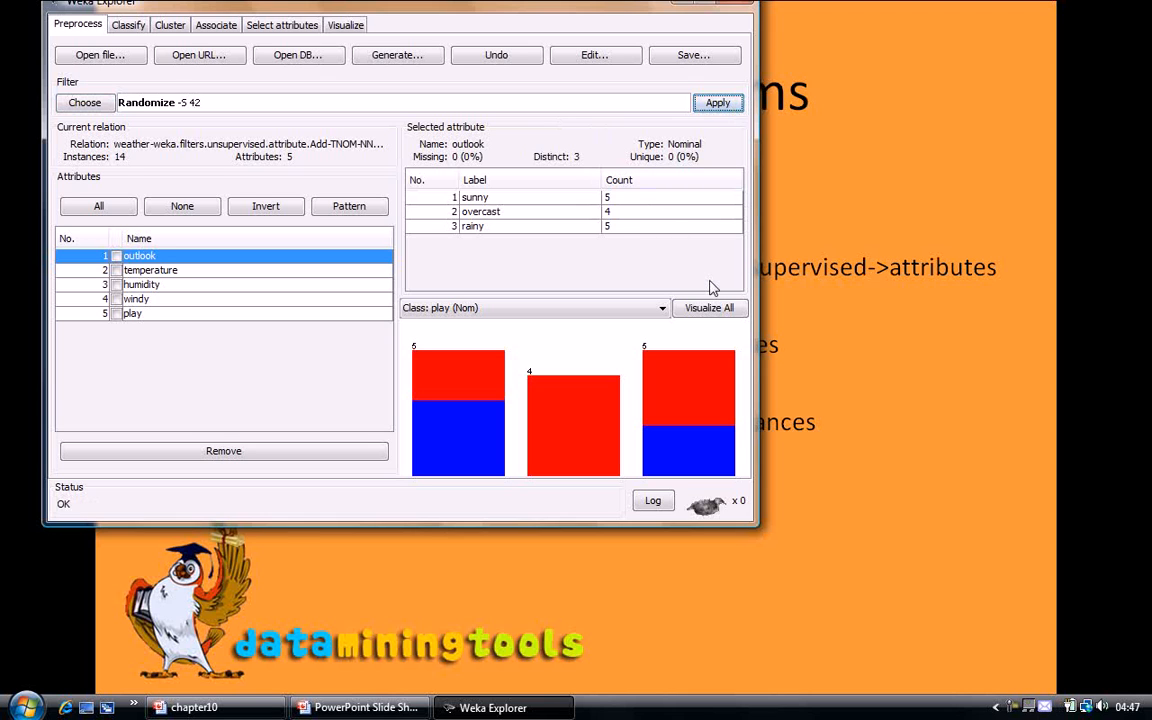
Switch to the PowerPoint slide show and advance past the Filtering Algorithms slides to the Classify slide.
{"action": "left_click", "coordinate": [864, 390]}
{"action": "left_click", "coordinate": [862, 384]}
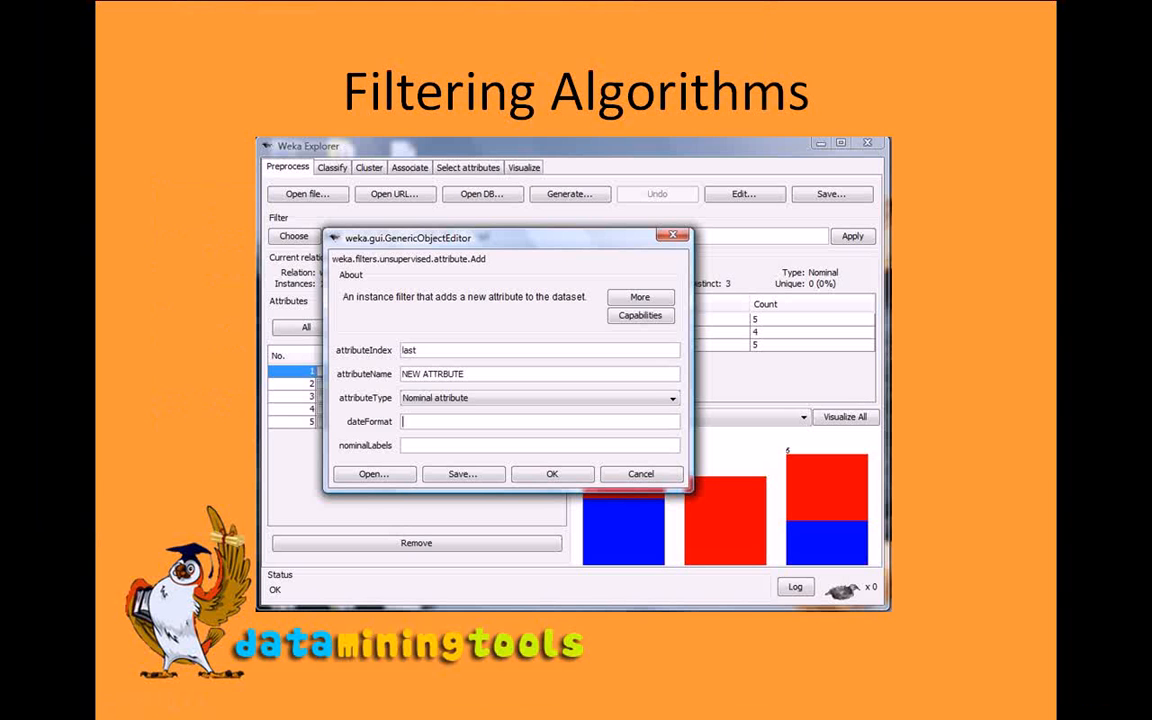
{"action": "key", "text": "Right"}
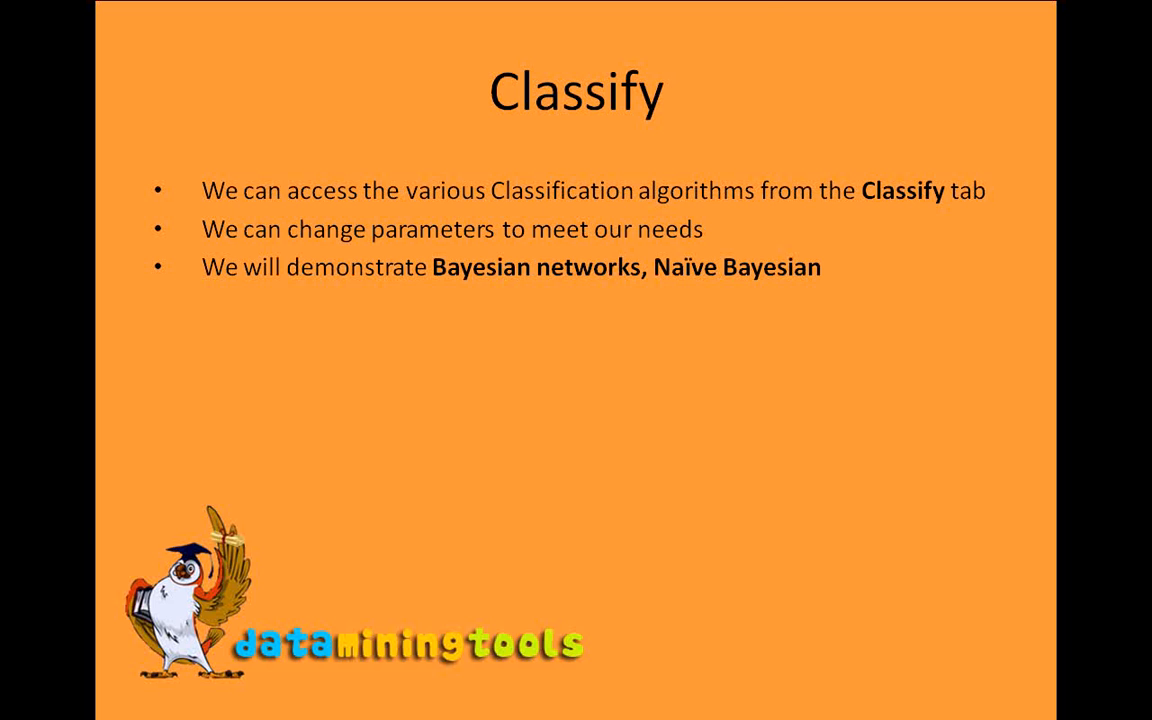
Switch to Weka Explorer and choose the BayesNet classifier from the bayes group.
{"action": "key", "text": "alt+Tab"}
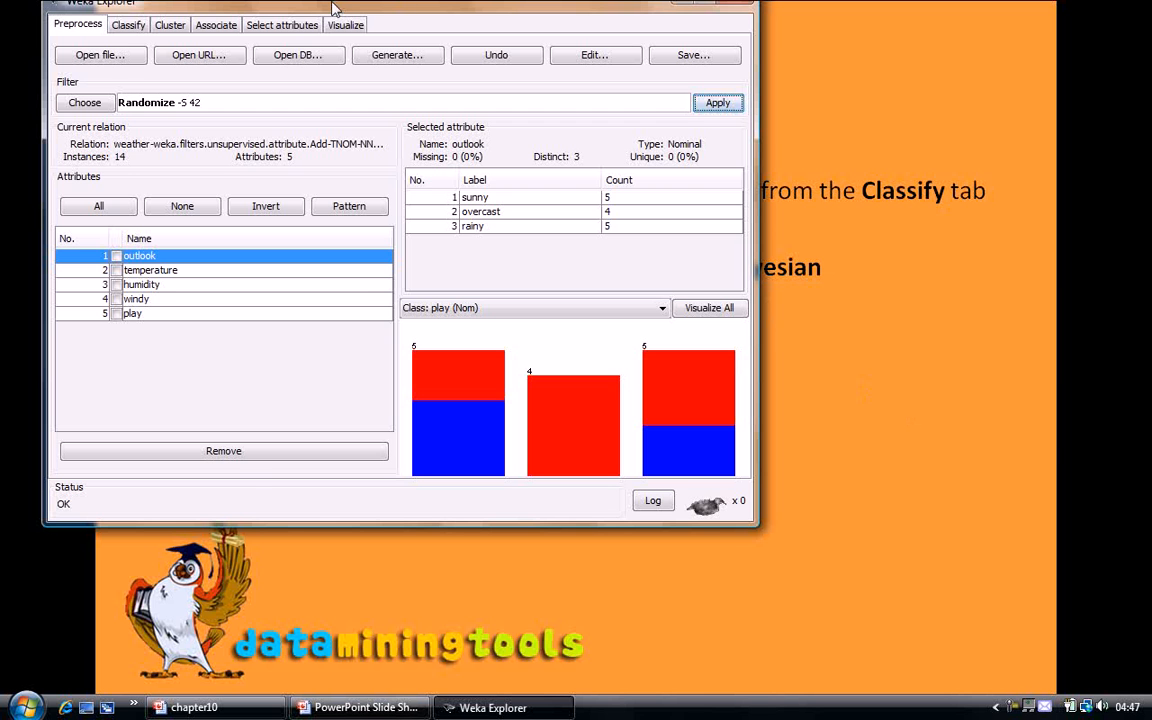
{"action": "left_click", "coordinate": [128, 25]}
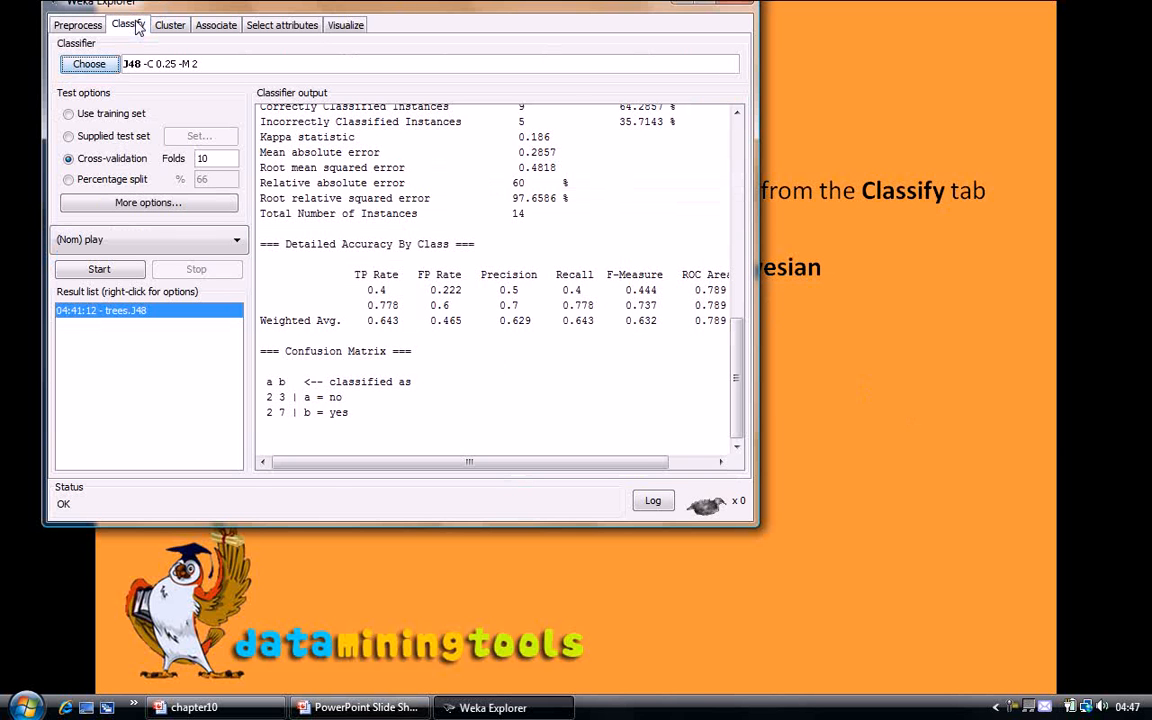
{"action": "left_click_drag", "start_coordinate": [170, 6], "coordinate": [290, 45]}
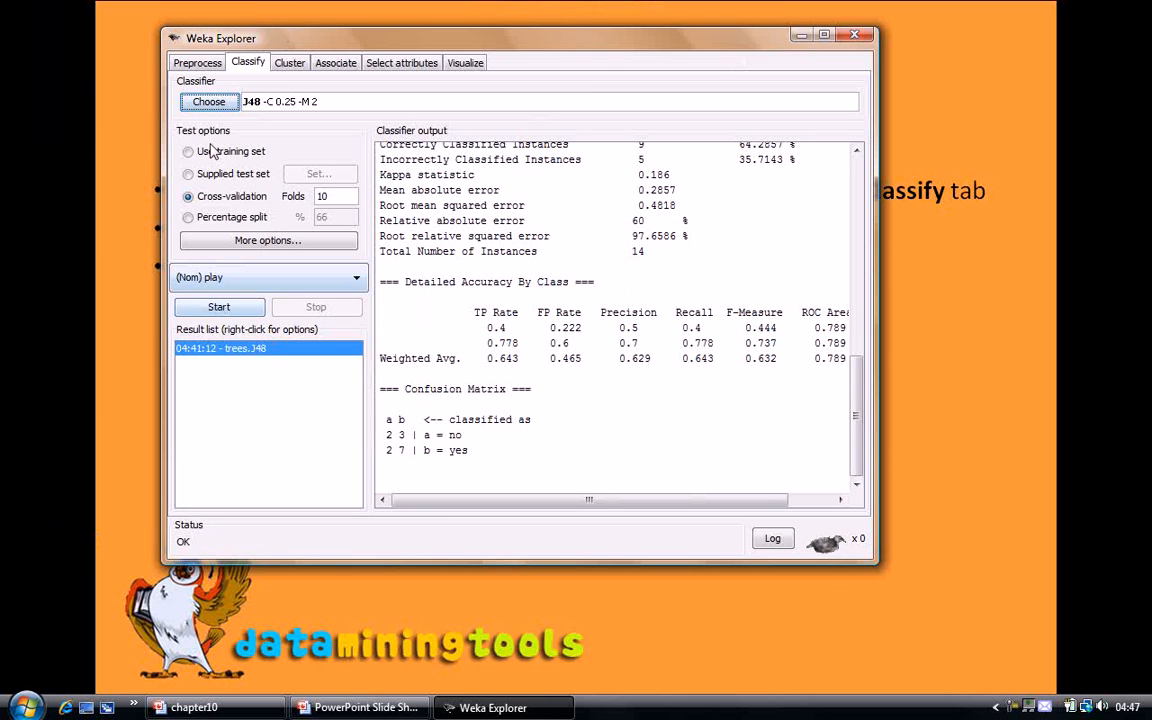
{"action": "left_click", "coordinate": [209, 102]}
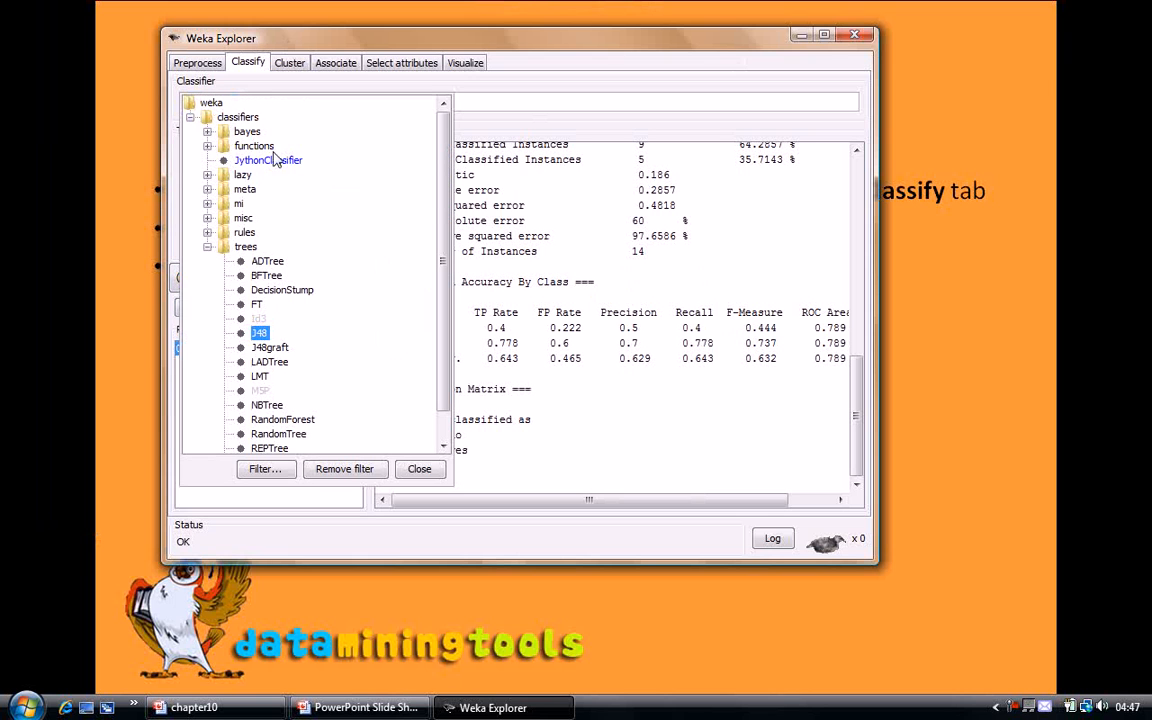
{"action": "double_click", "coordinate": [242, 132]}
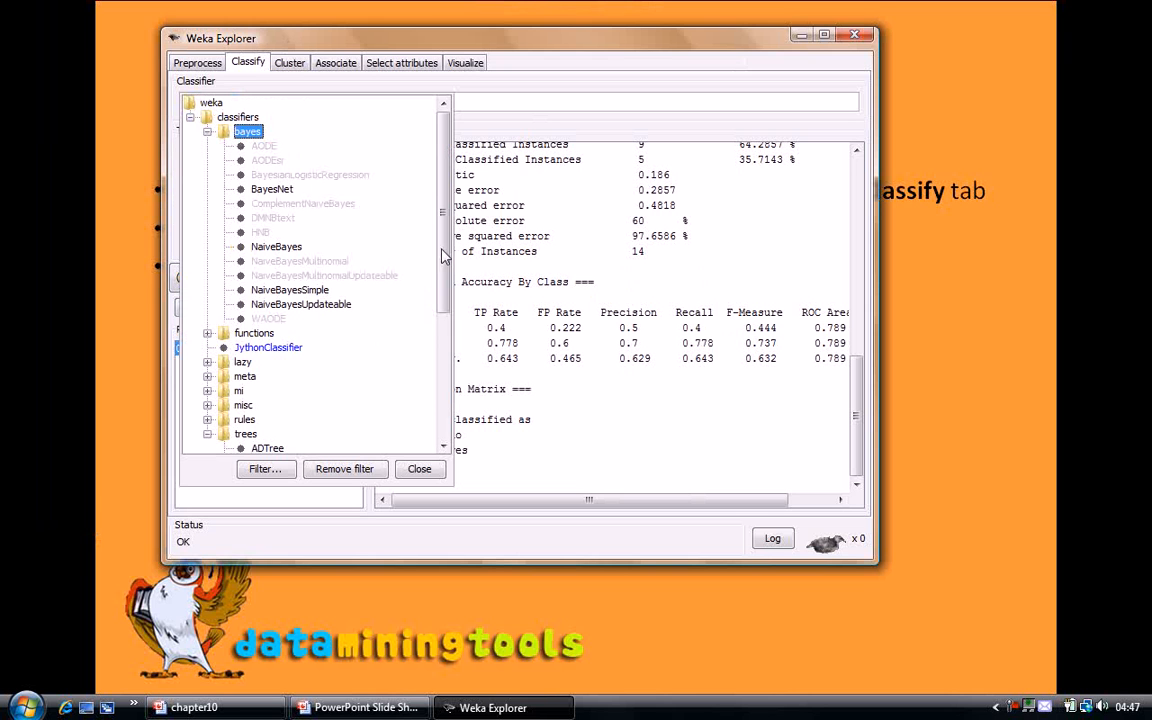
{"action": "left_click_drag", "start_coordinate": [443, 236], "coordinate": [446, 263]}
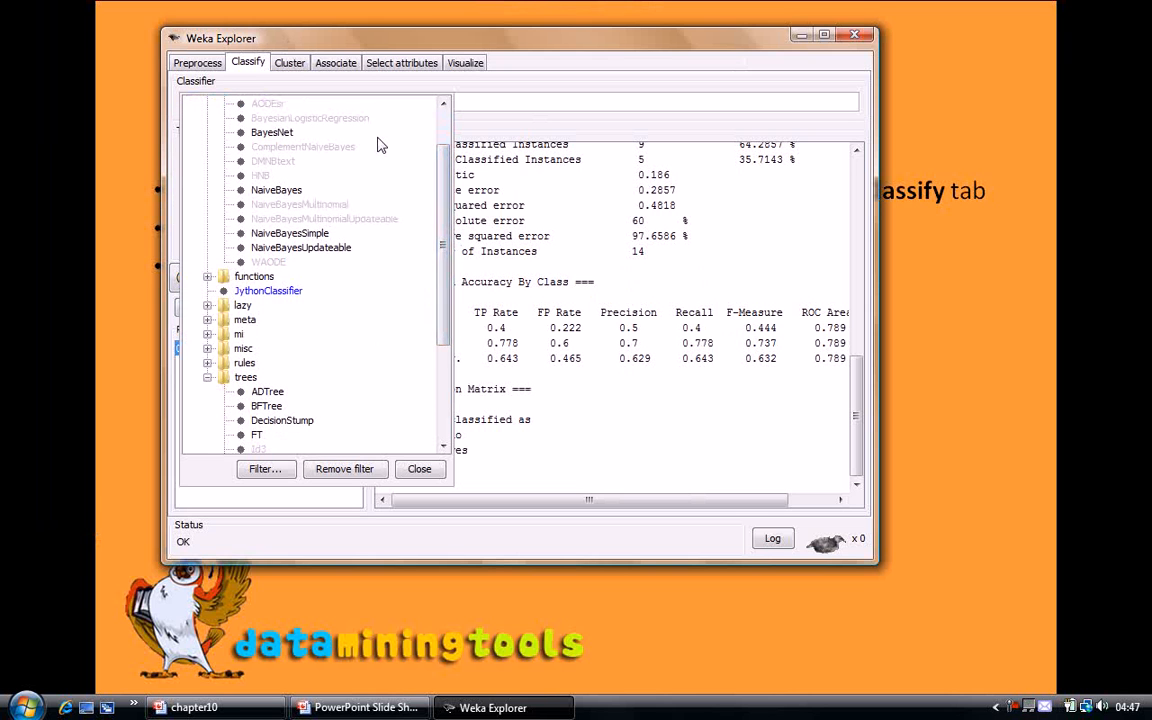
{"action": "left_click", "coordinate": [281, 136]}
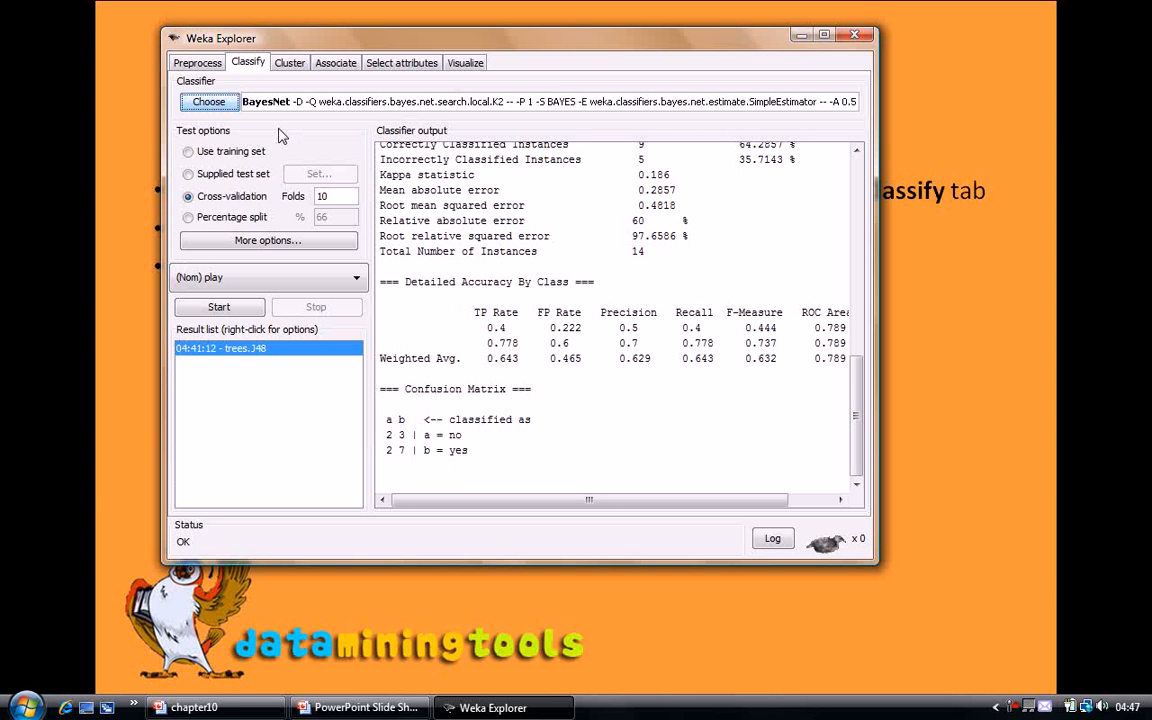
Accept the default BayesNet parameters, run the classifier with 10-fold cross-validation on play, and review its output.
{"action": "left_click", "coordinate": [519, 114]}
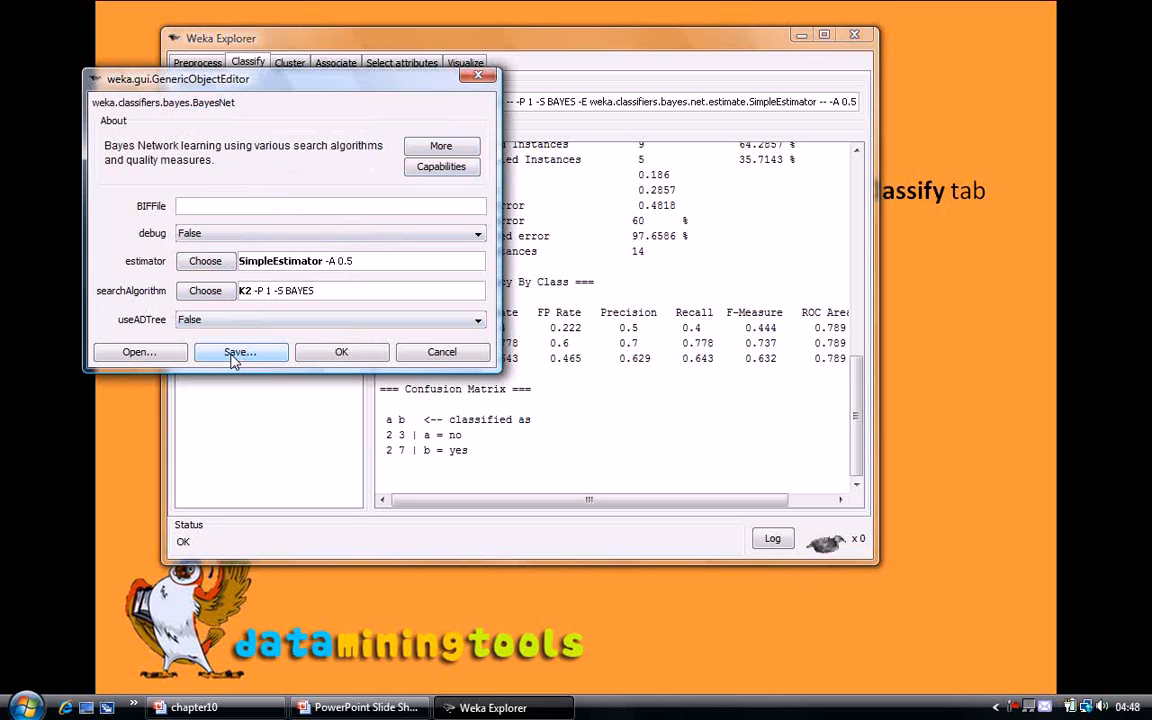
{"action": "left_click", "coordinate": [338, 356]}
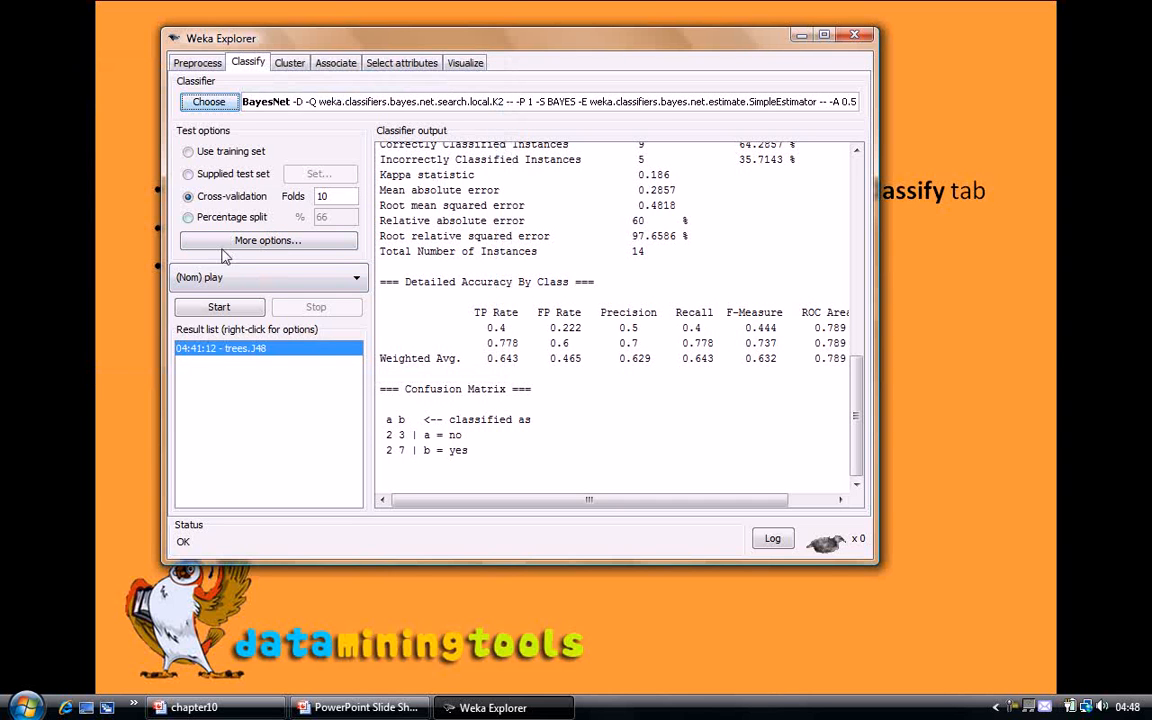
{"action": "left_click", "coordinate": [221, 307]}
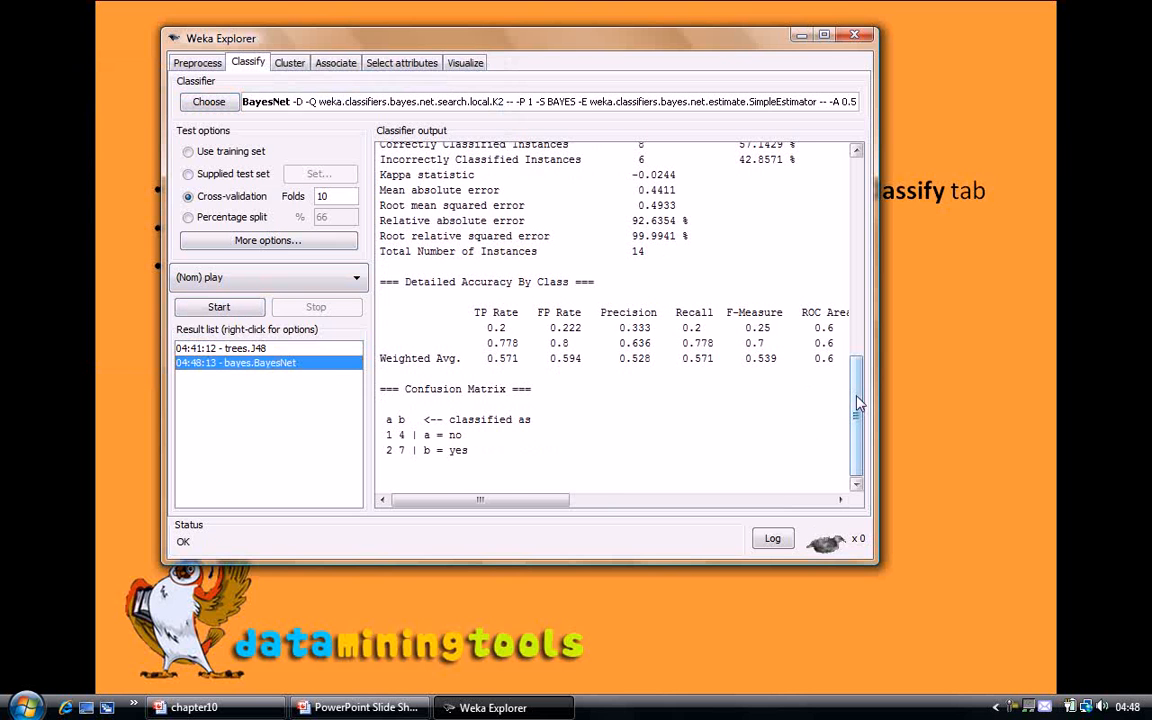
{"action": "scroll", "coordinate": [845, 345], "scroll_direction": "up", "scroll_amount": 4}
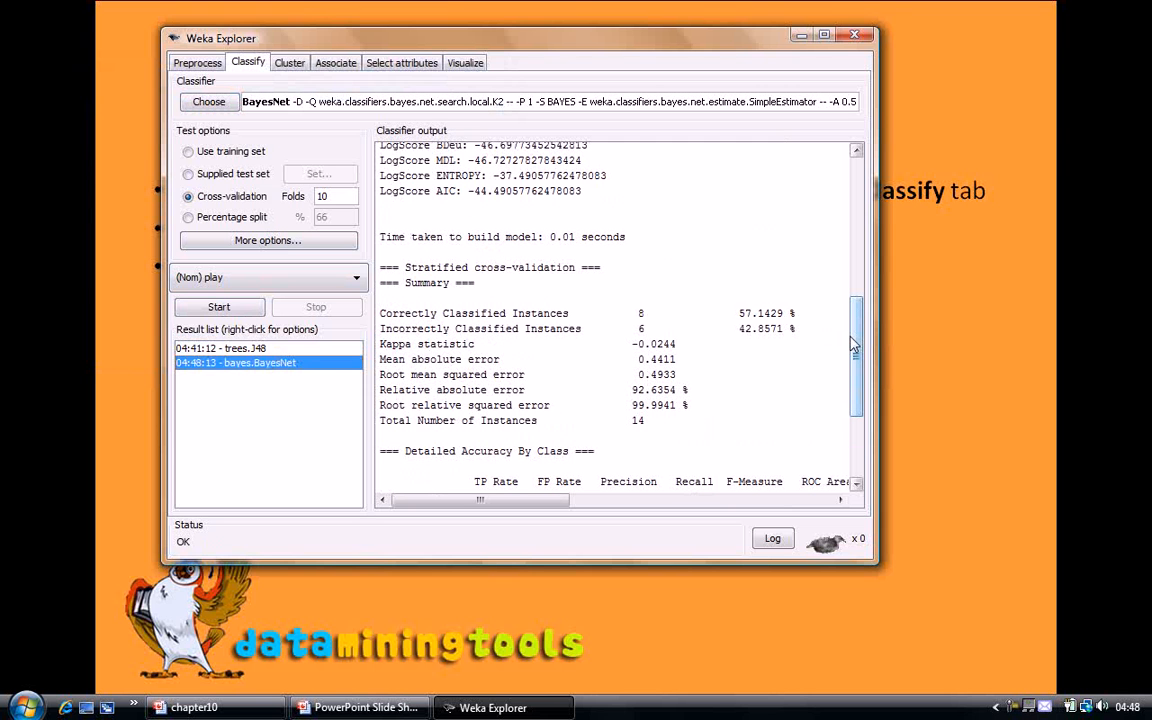
{"action": "left_click_drag", "start_coordinate": [855, 345], "coordinate": [845, 195]}
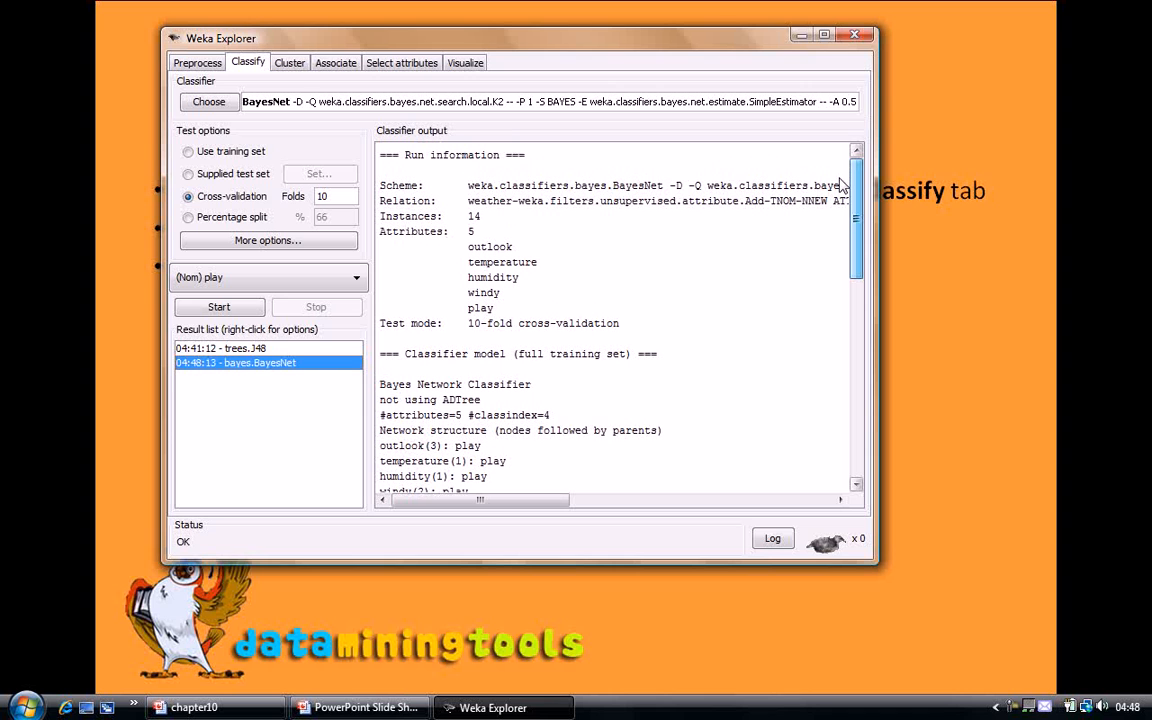
View the network graph of the BayesNet result, then close the graph visualizer.
{"action": "right_click", "coordinate": [284, 371]}
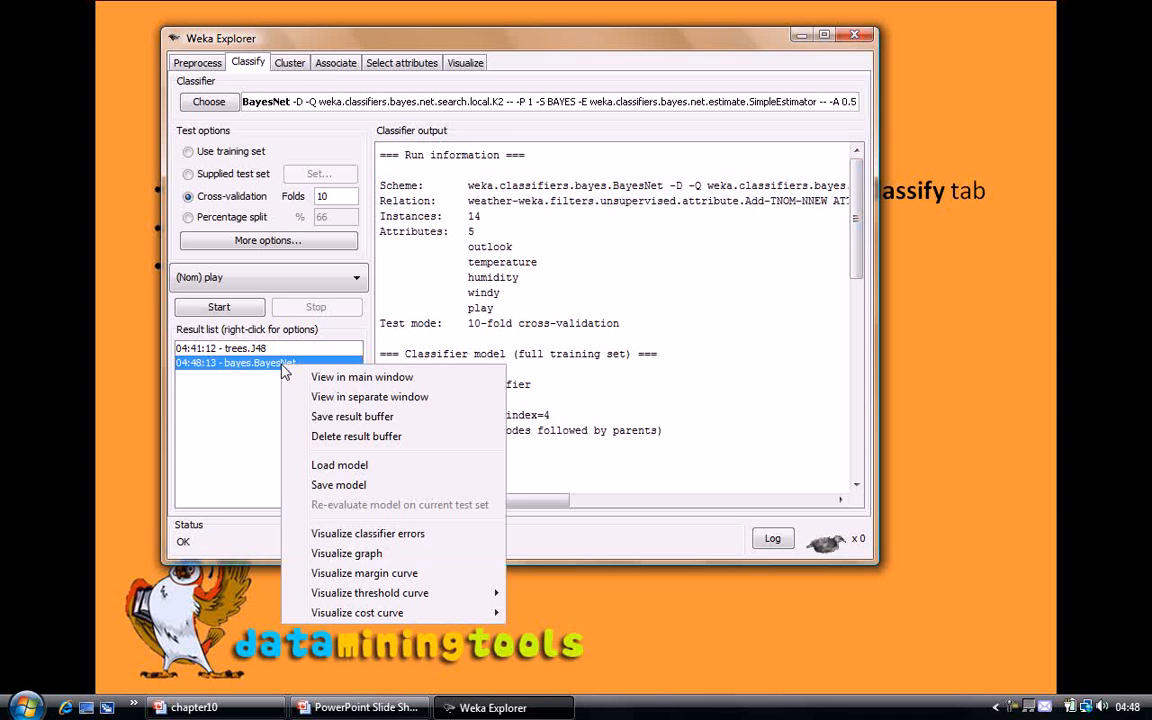
{"action": "left_click", "coordinate": [368, 556]}
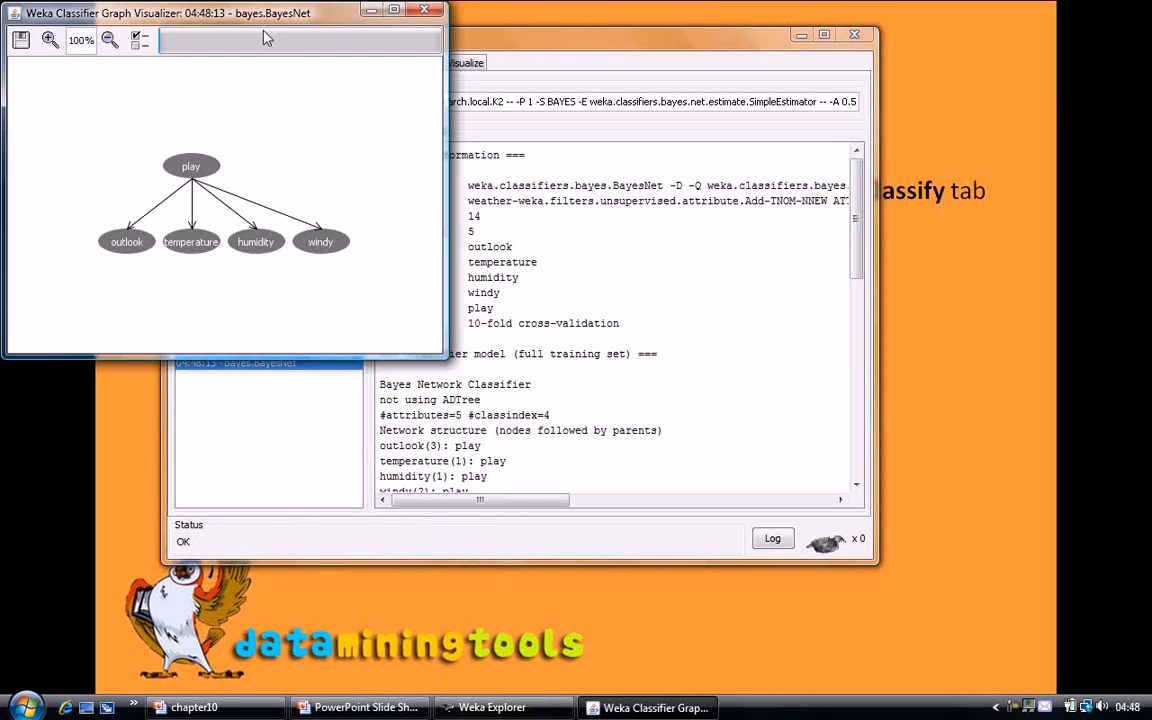
{"action": "left_click_drag", "start_coordinate": [258, 14], "coordinate": [378, 40]}
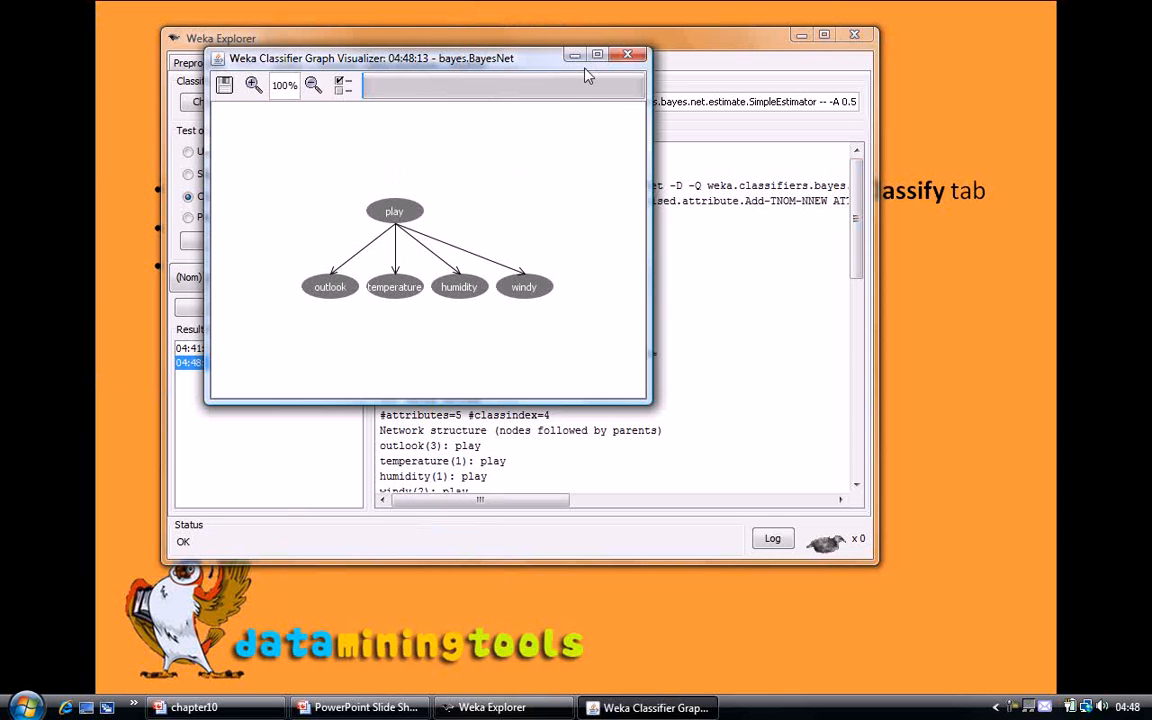
{"action": "left_click", "coordinate": [627, 54]}
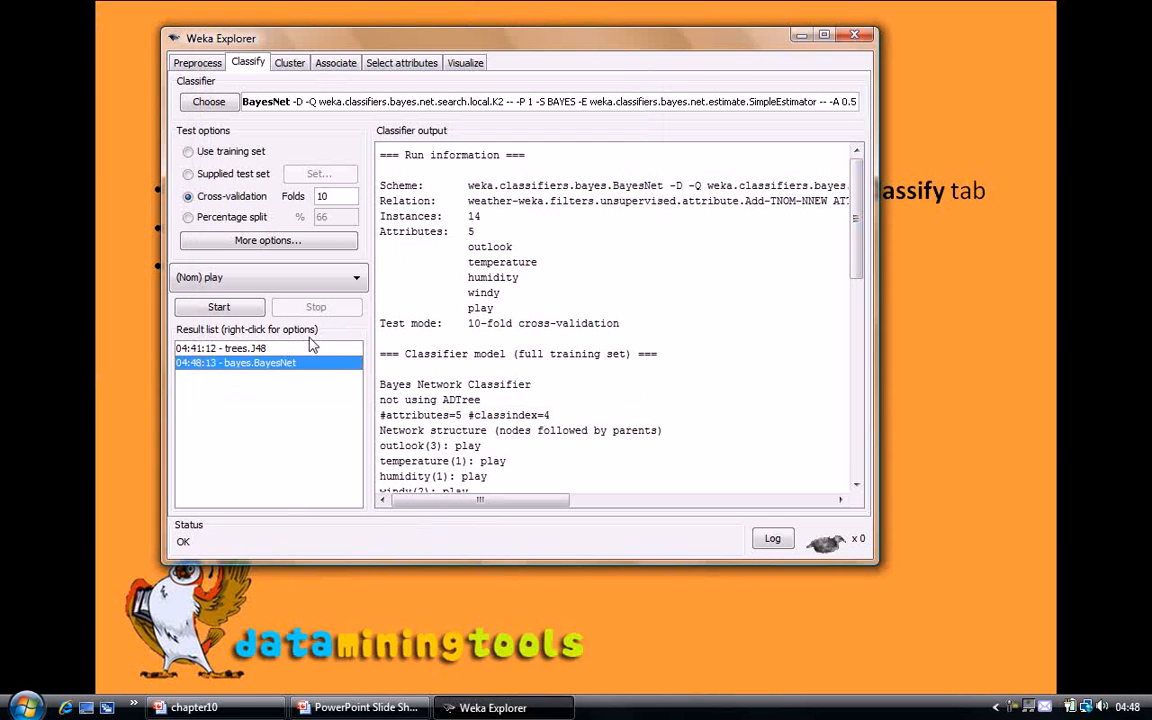
Choose the NaiveBayes classifier from the bayes group and run it with 10-fold cross-validation on play.
{"action": "left_click", "coordinate": [212, 104]}
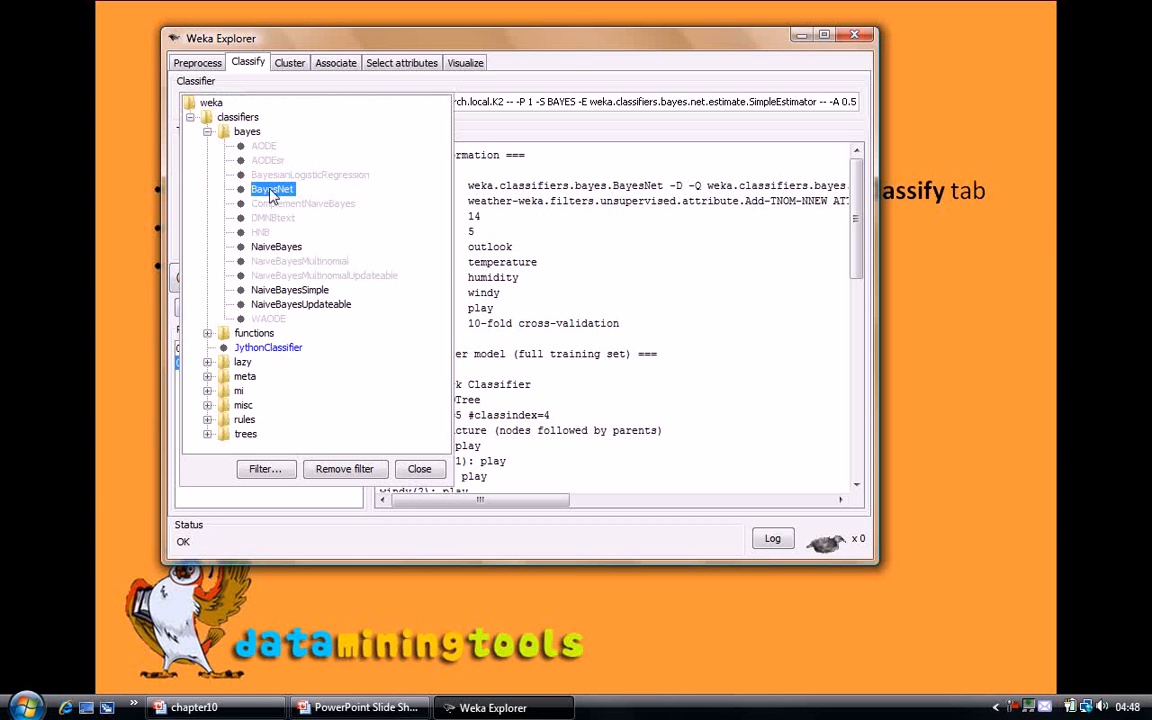
{"action": "left_click", "coordinate": [284, 247]}
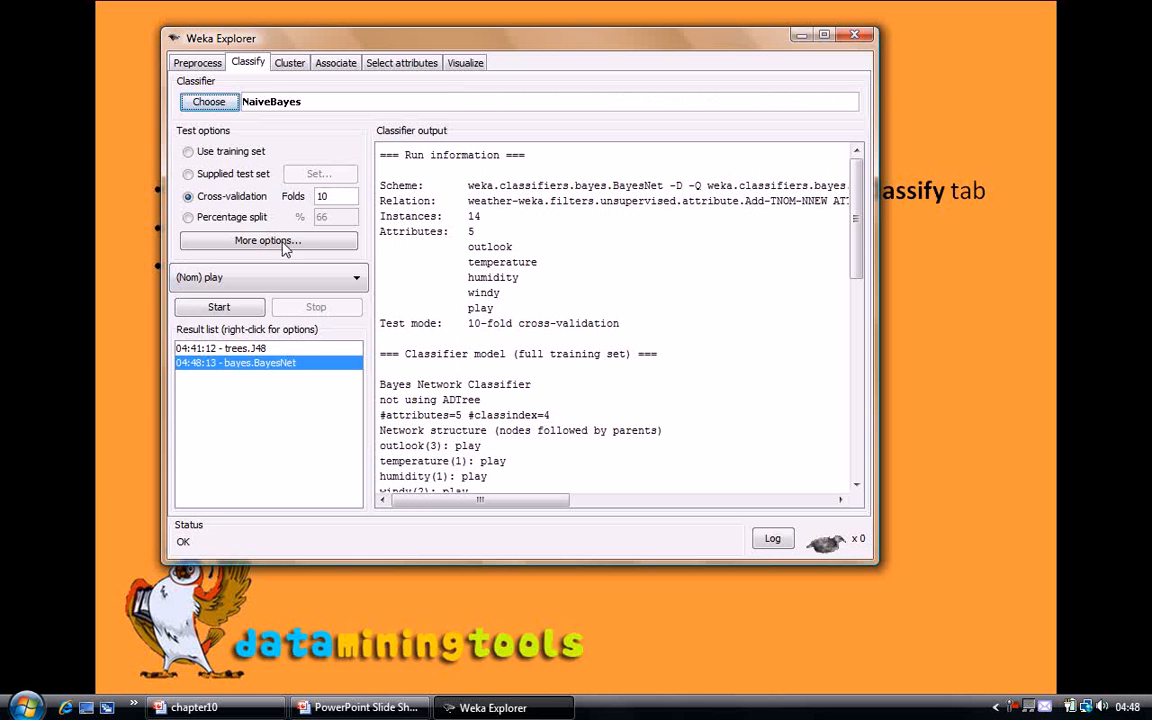
{"action": "left_click", "coordinate": [219, 305]}
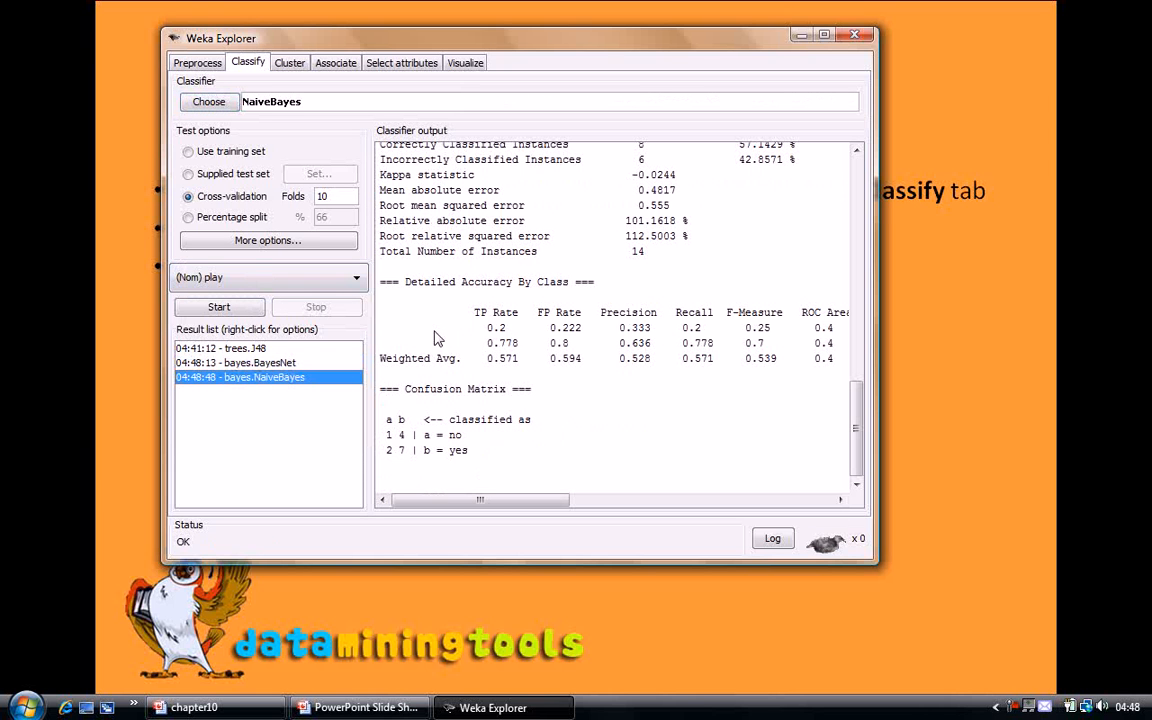
{"action": "right_click", "coordinate": [311, 386]}
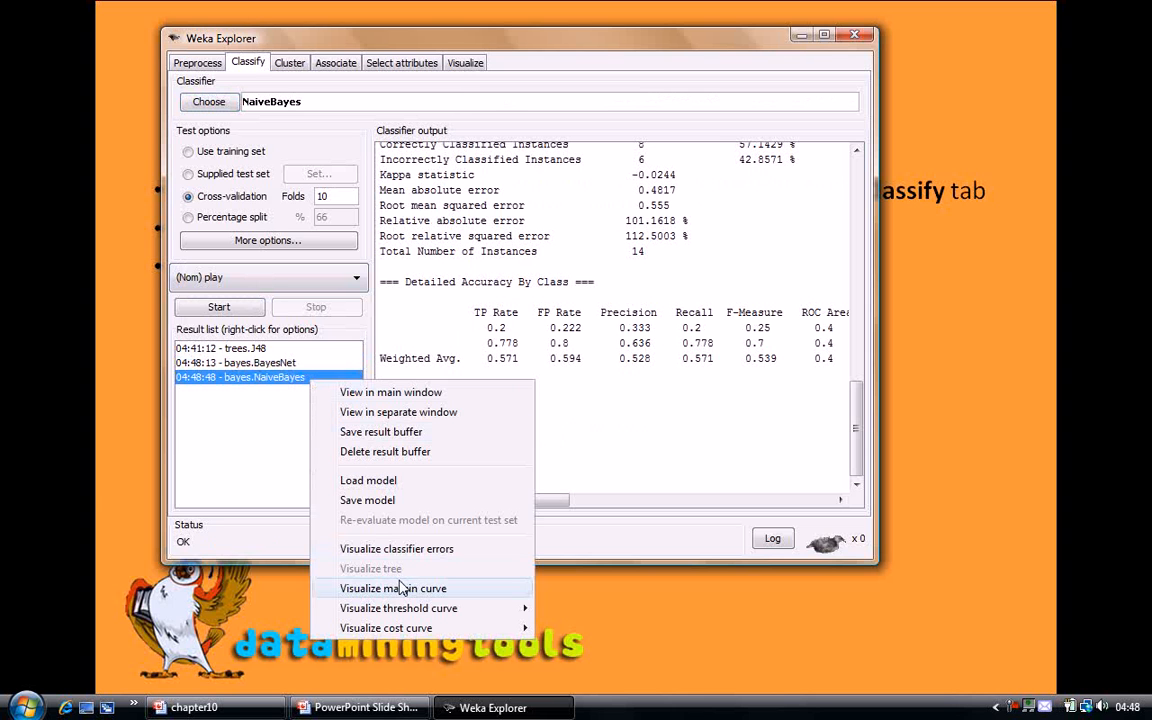
{"action": "left_click", "coordinate": [276, 425]}
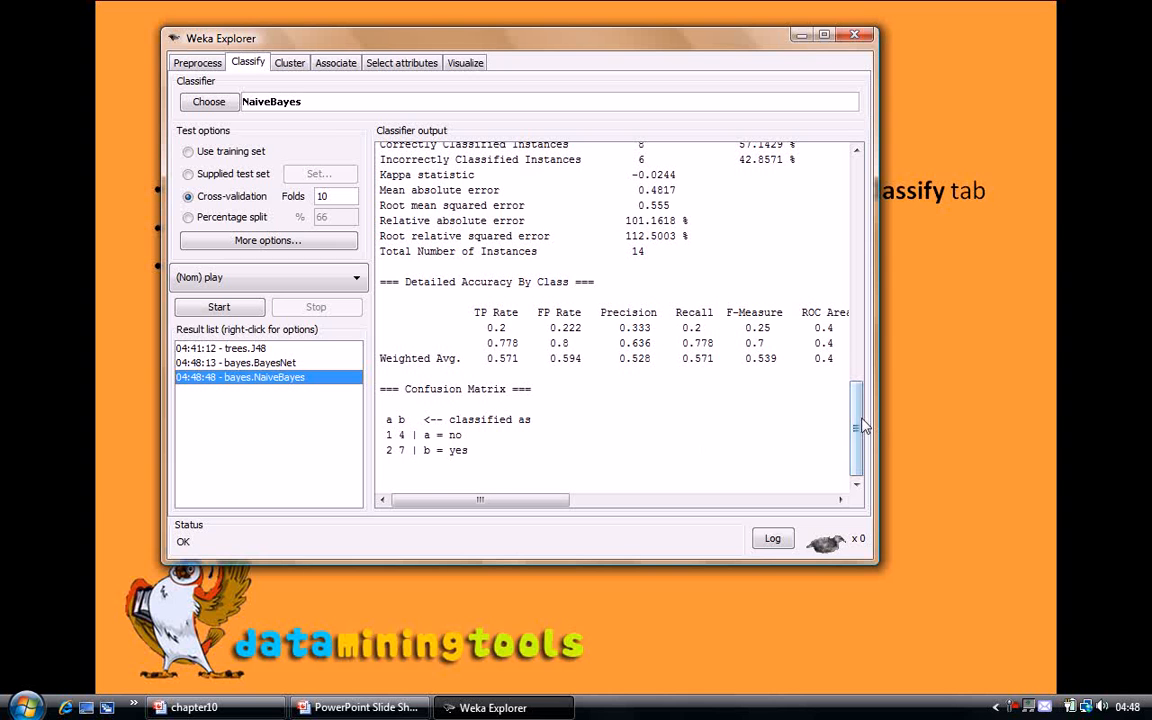
{"action": "mouse_move", "coordinate": [856, 422]}
{"action": "left_mouse_down"}
{"action": "mouse_move", "coordinate": [828, 258]}
{"action": "mouse_move", "coordinate": [856, 435]}
{"action": "left_mouse_up"}
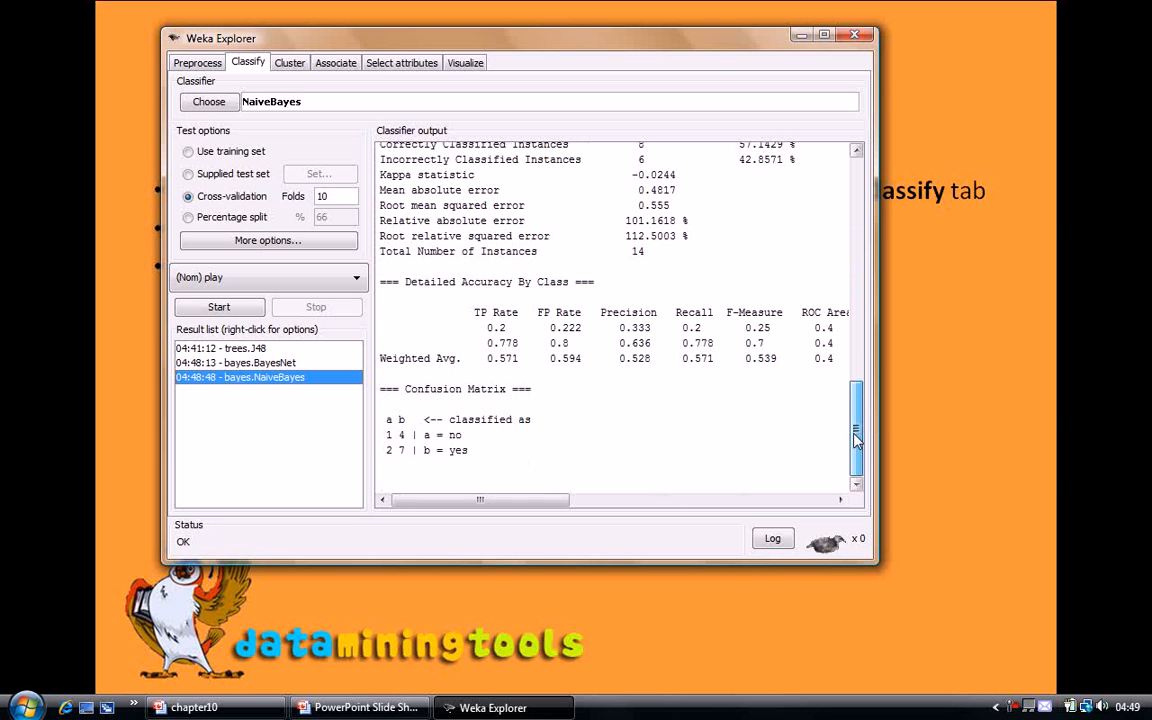
Switch to the PowerPoint slide show and advance from the Classify slide to the Clustering slide.
{"action": "left_click", "coordinate": [973, 381]}
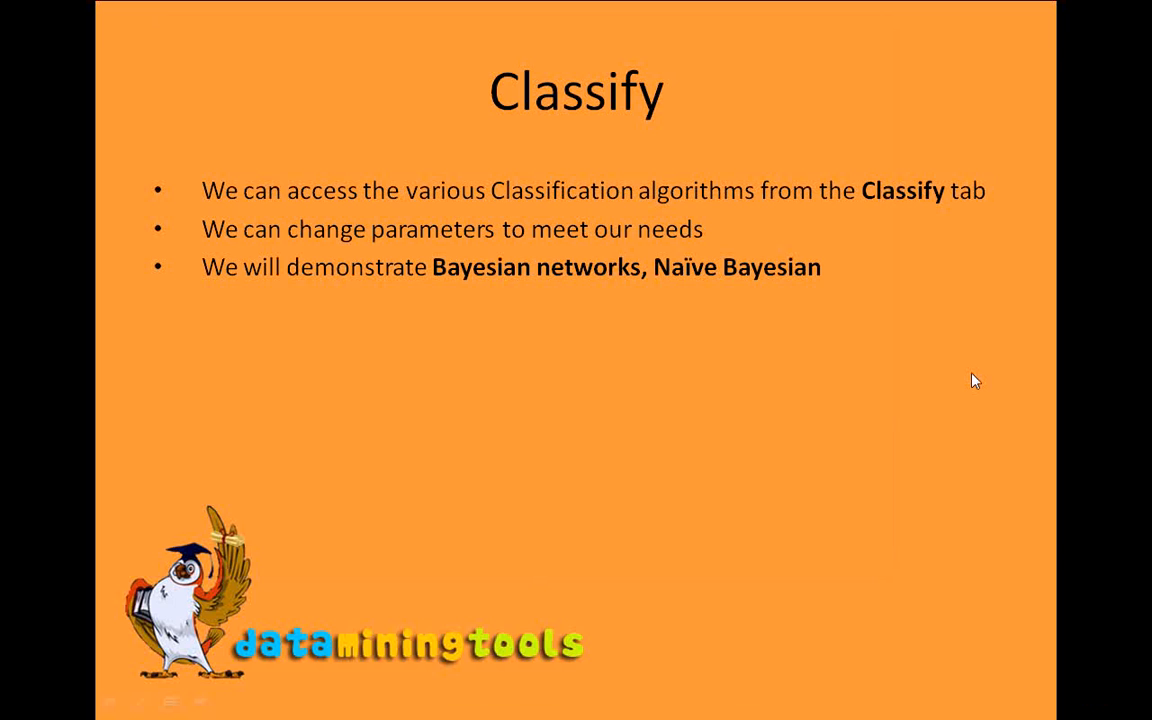
{"action": "left_click", "coordinate": [973, 381]}
{"action": "left_click", "coordinate": [973, 381]}
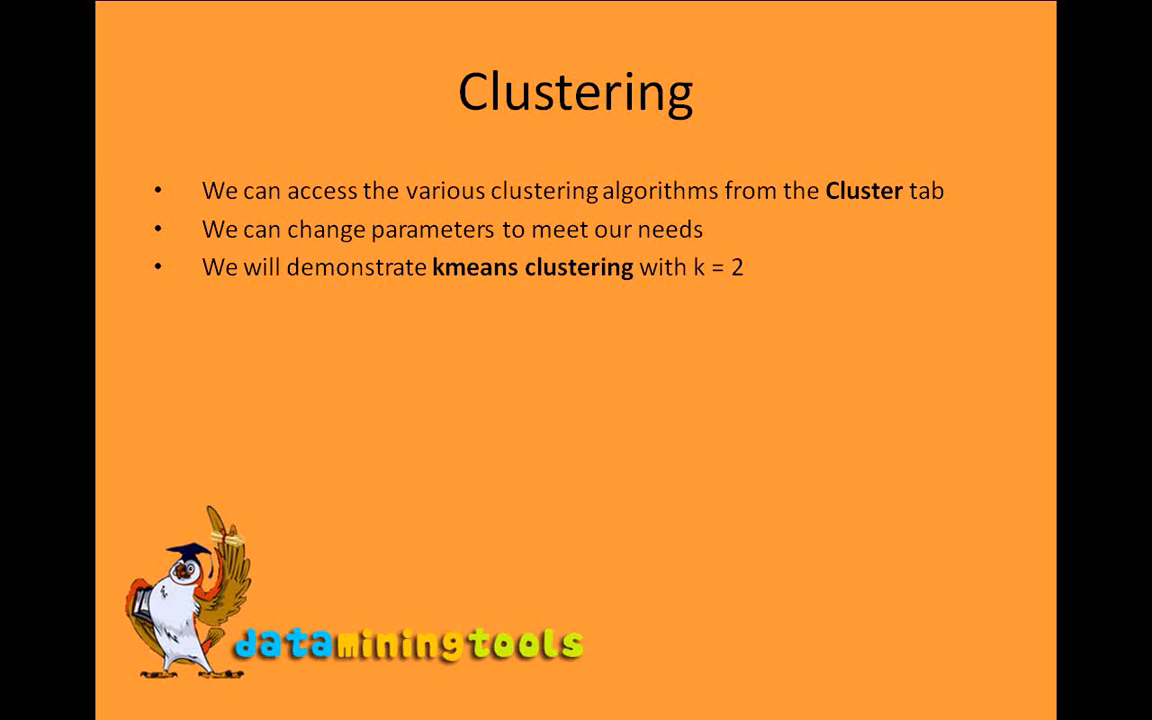
Switch to Weka Explorer and choose SimpleKMeans as the clustering algorithm.
{"action": "key", "text": "alt+Tab"}
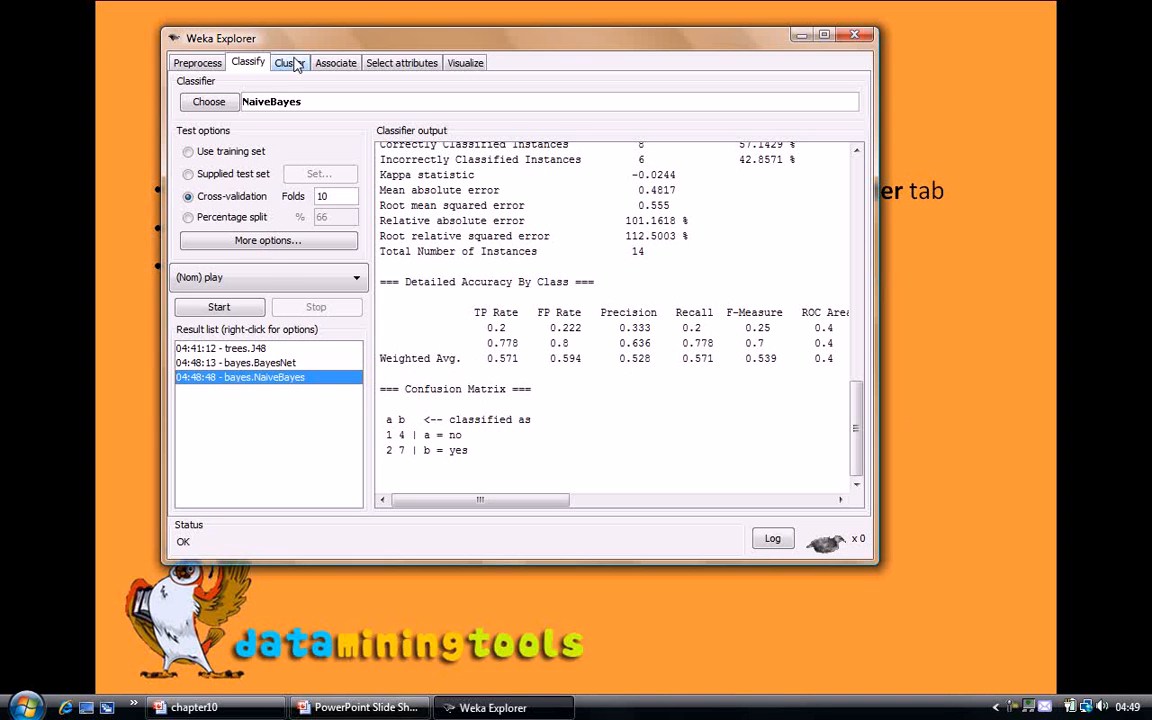
{"action": "left_click", "coordinate": [296, 64]}
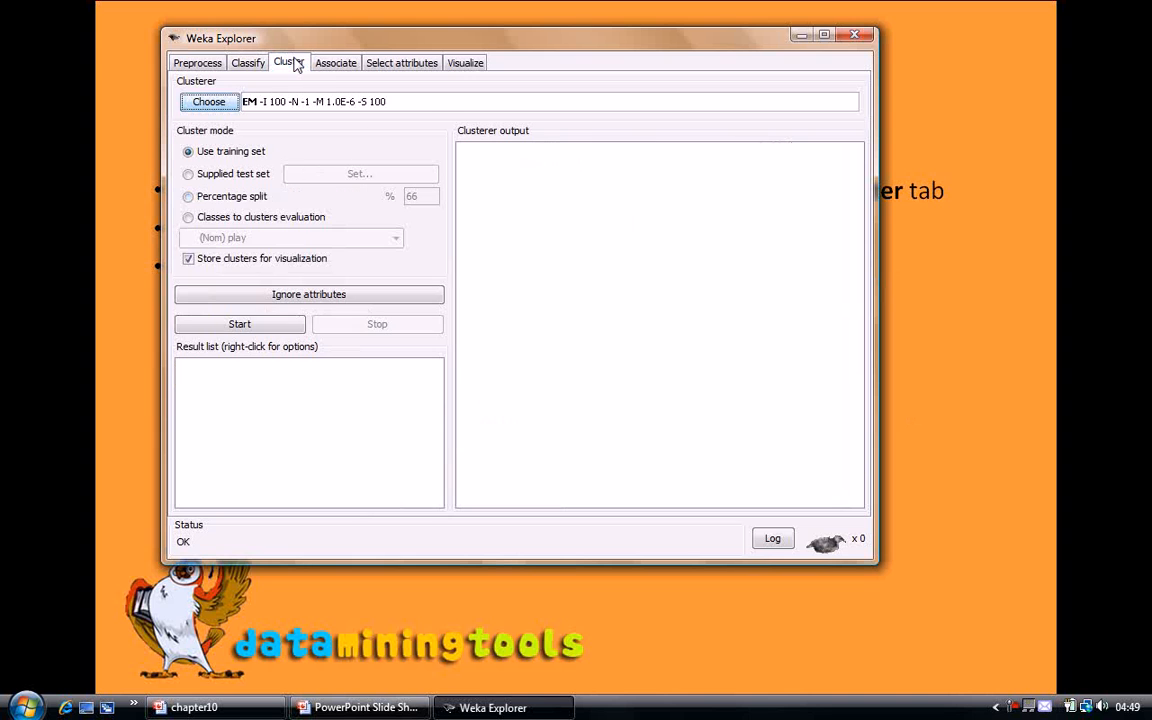
{"action": "left_click", "coordinate": [207, 102]}
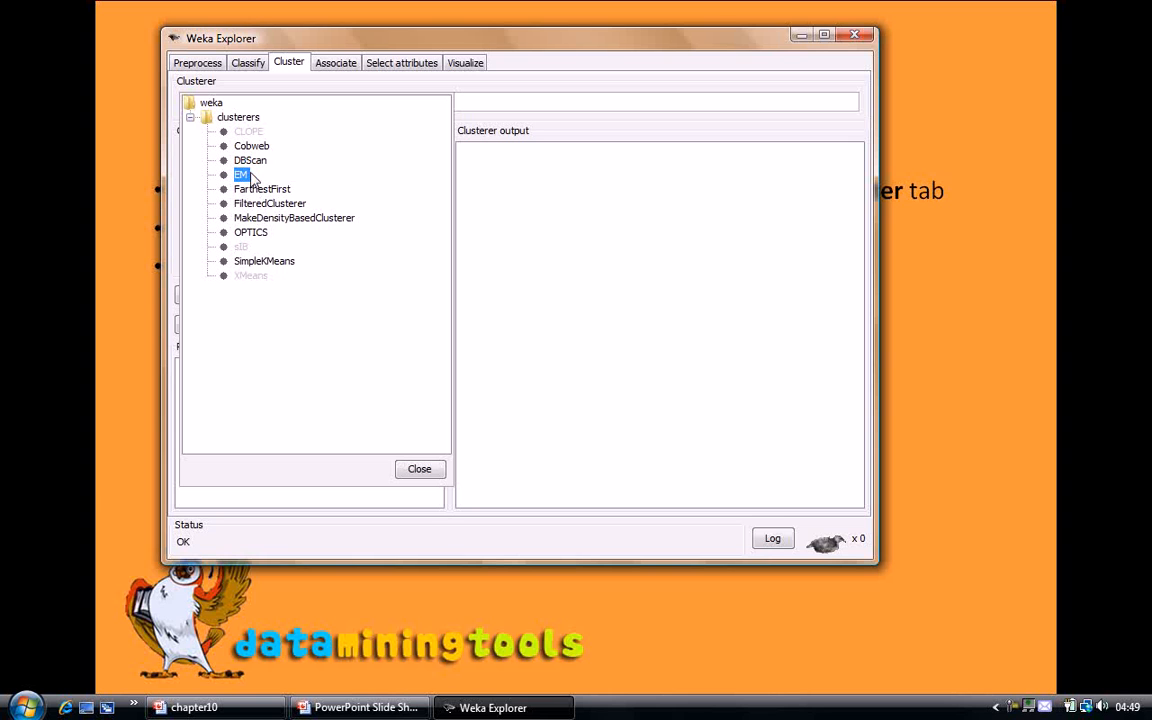
{"action": "left_click", "coordinate": [266, 261]}
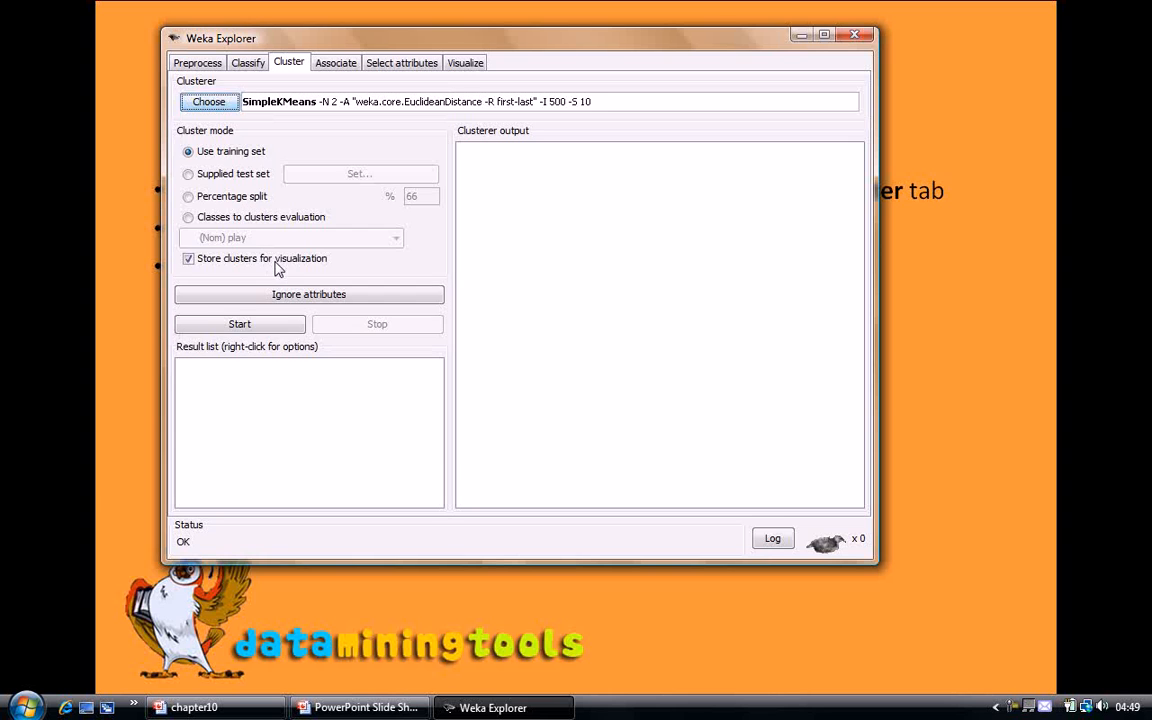
Accept the SimpleKMeans parameters with numClusters 2, run the clusterer on the training set, and review its output.
{"action": "left_click", "coordinate": [397, 100]}
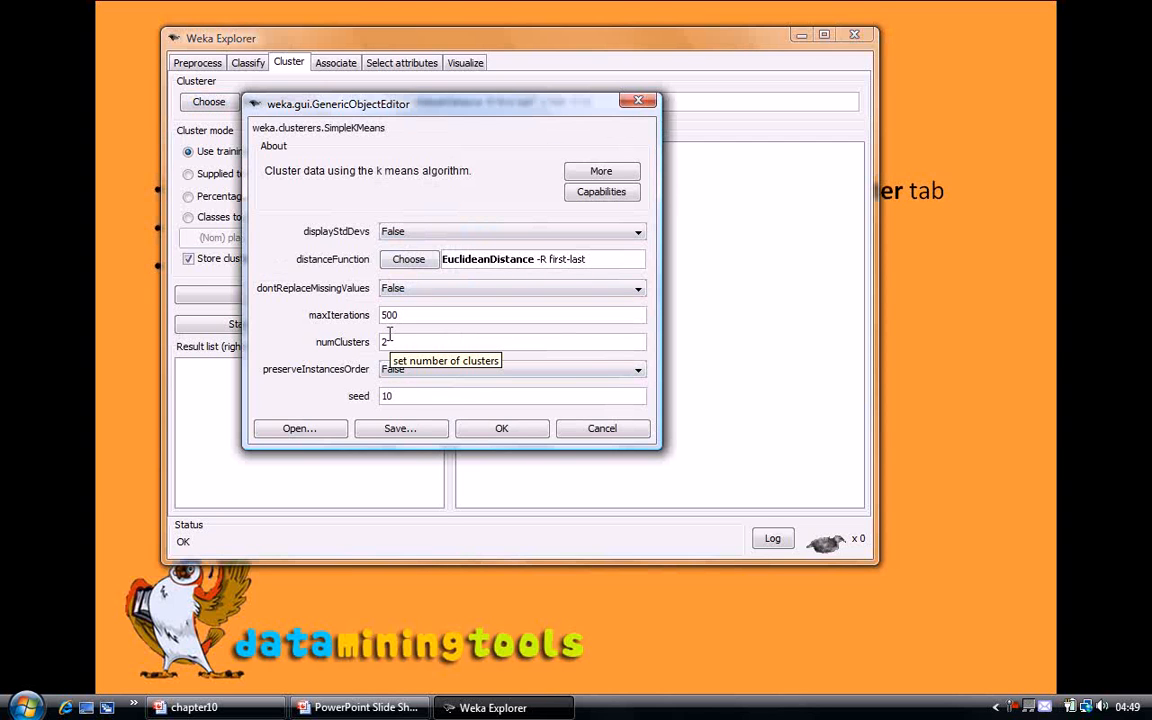
{"action": "left_click", "coordinate": [497, 428]}
{"action": "left_click", "coordinate": [243, 326]}
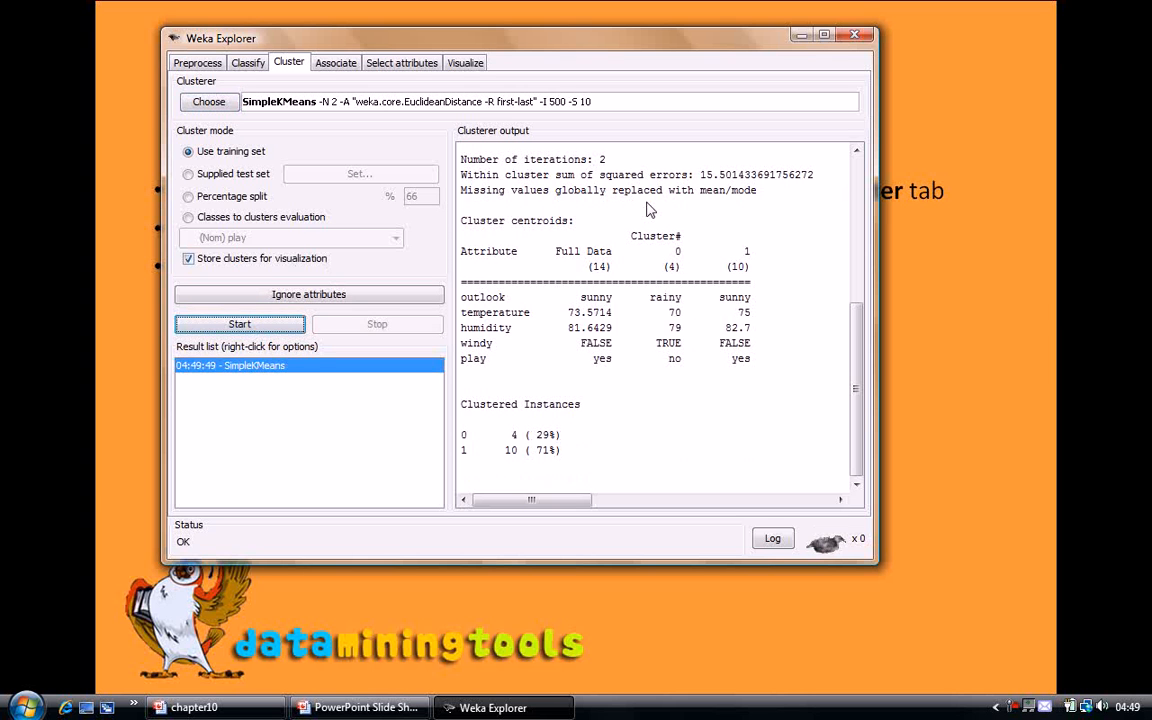
{"action": "scroll", "coordinate": [845, 310], "scroll_direction": "up", "scroll_amount": 3}
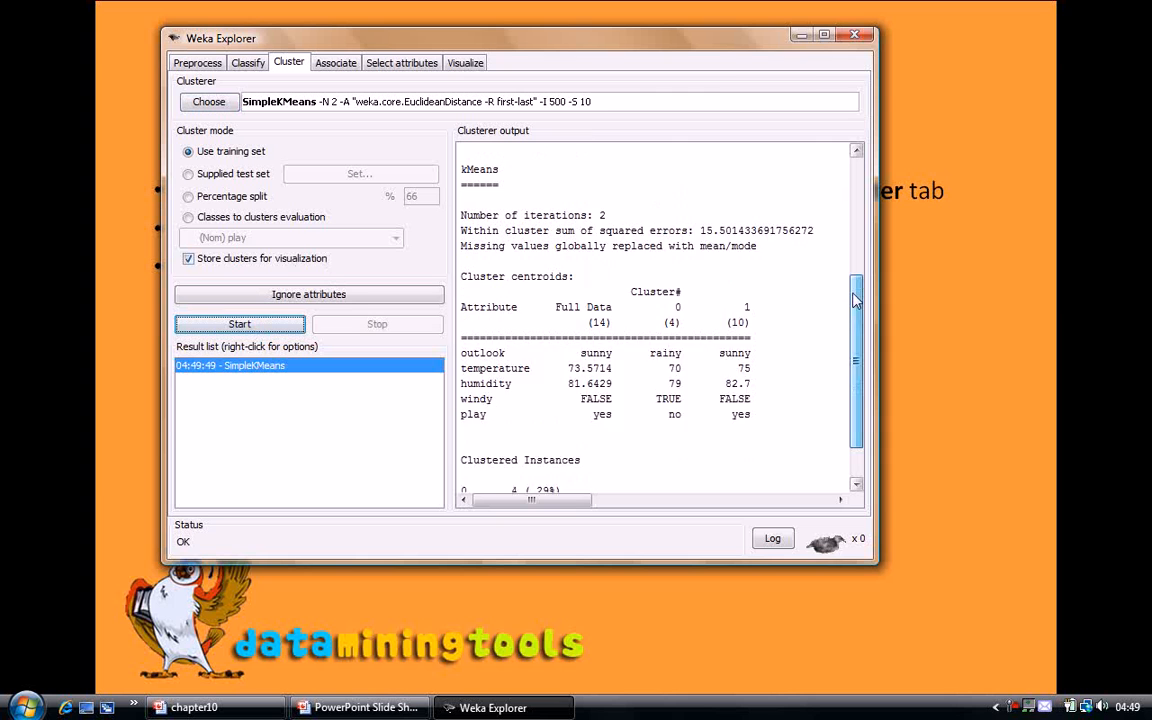
{"action": "left_click_drag", "start_coordinate": [841, 301], "coordinate": [838, 307]}
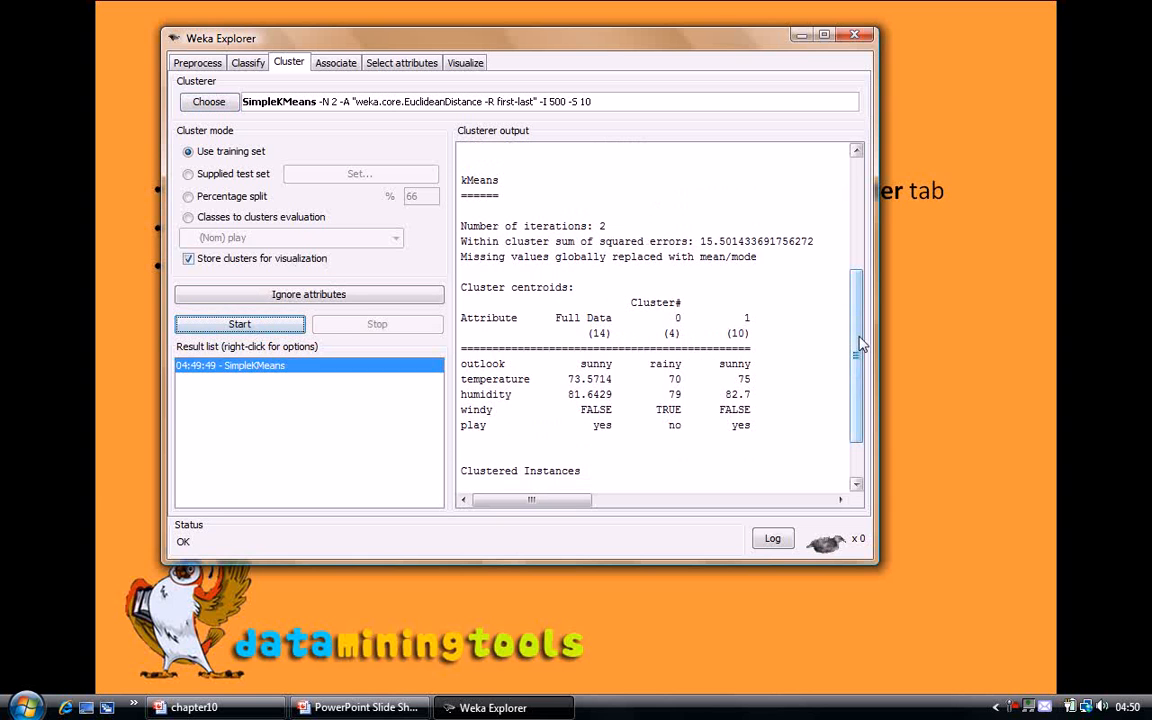
{"action": "scroll", "coordinate": [856, 432], "scroll_direction": "down", "scroll_amount": 2}
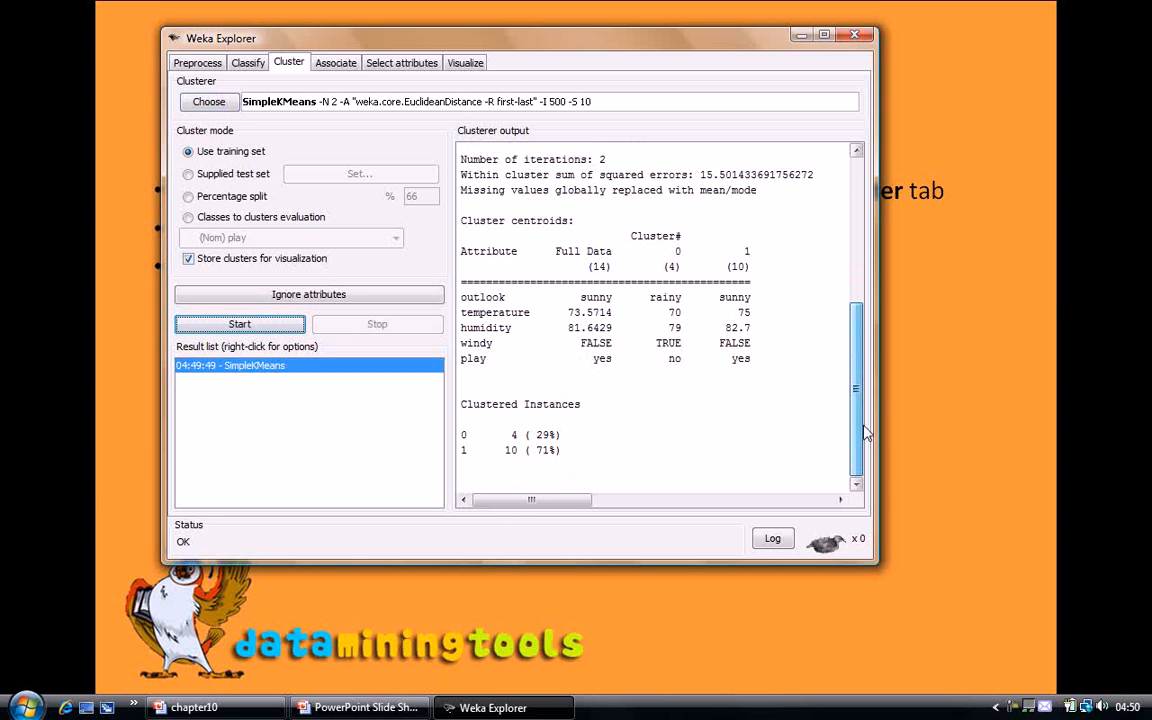
View the cluster assignments plot of the SimpleKMeans result, then close the visualization.
{"action": "right_click", "coordinate": [211, 365]}
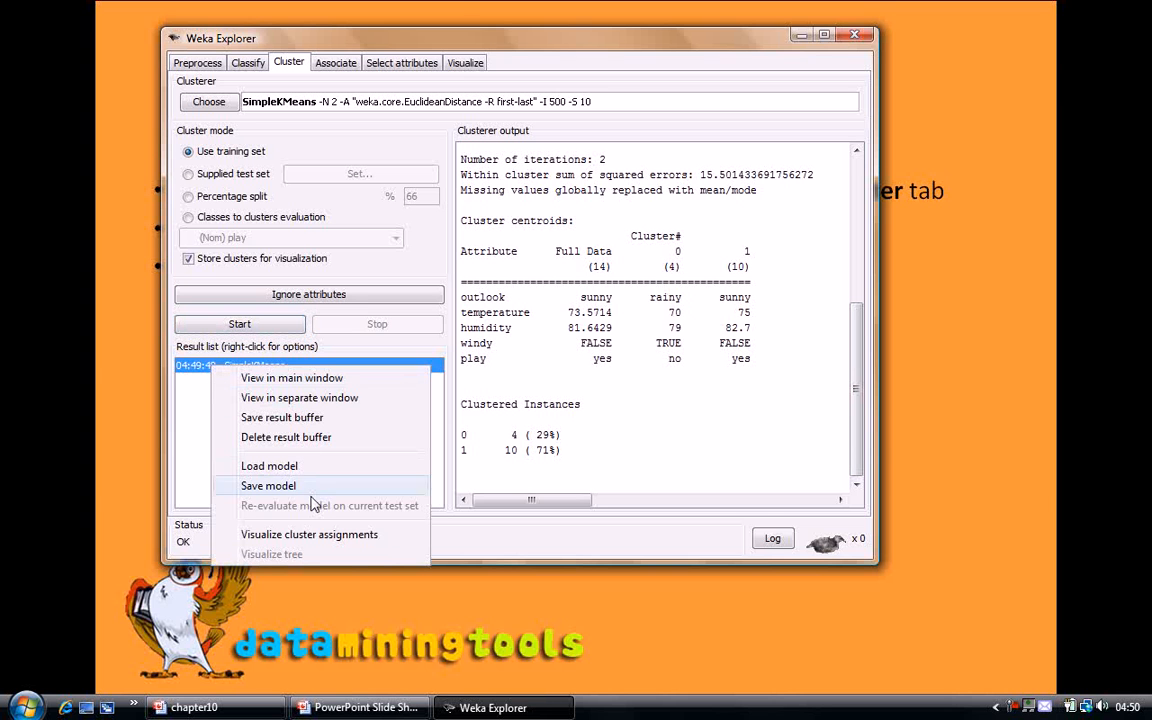
{"action": "left_click", "coordinate": [322, 536]}
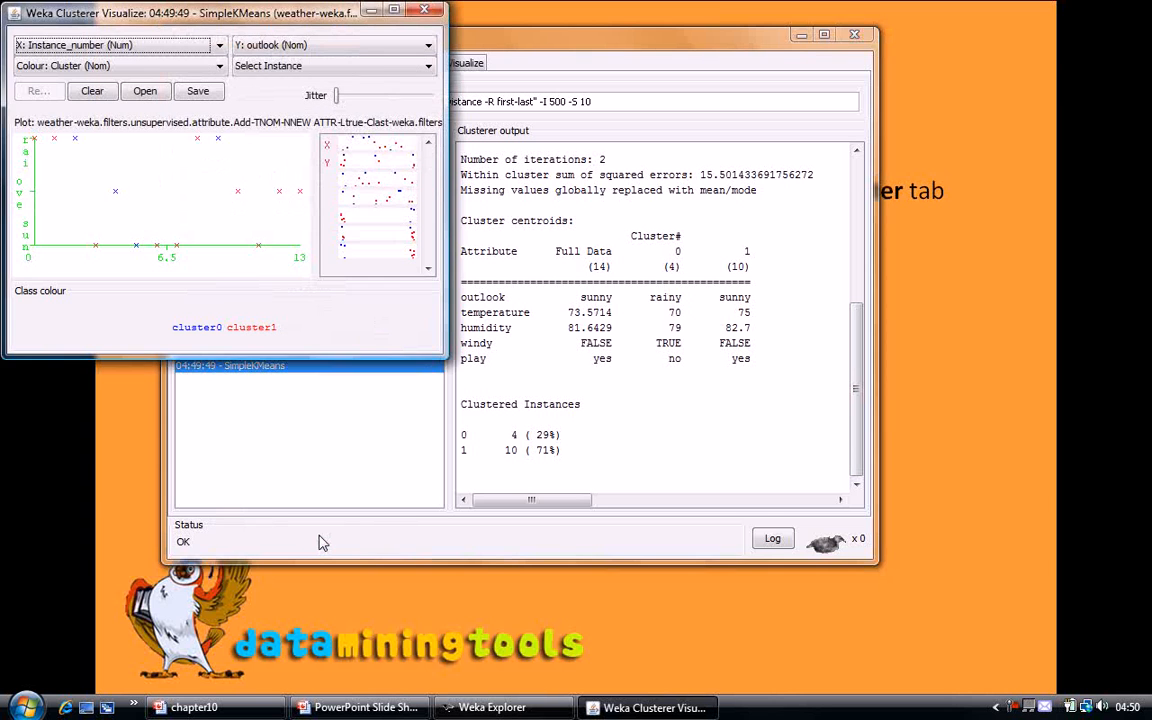
{"action": "left_click_drag", "start_coordinate": [176, 12], "coordinate": [303, 34]}
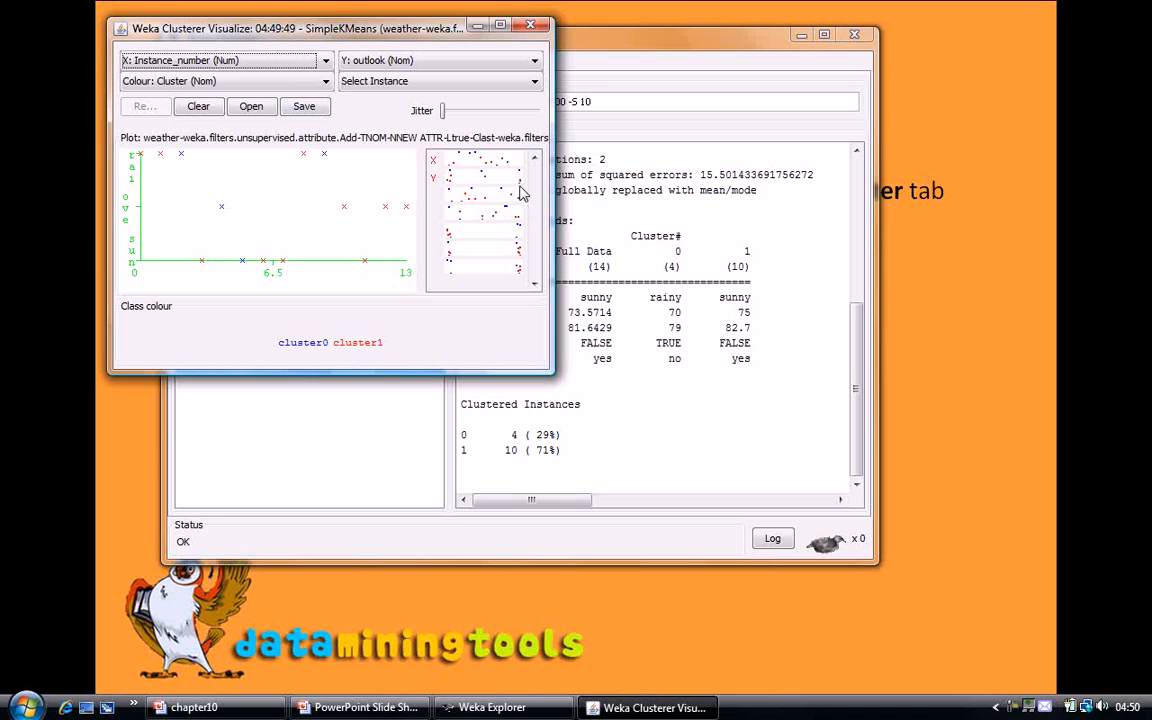
{"action": "left_click", "coordinate": [531, 27]}
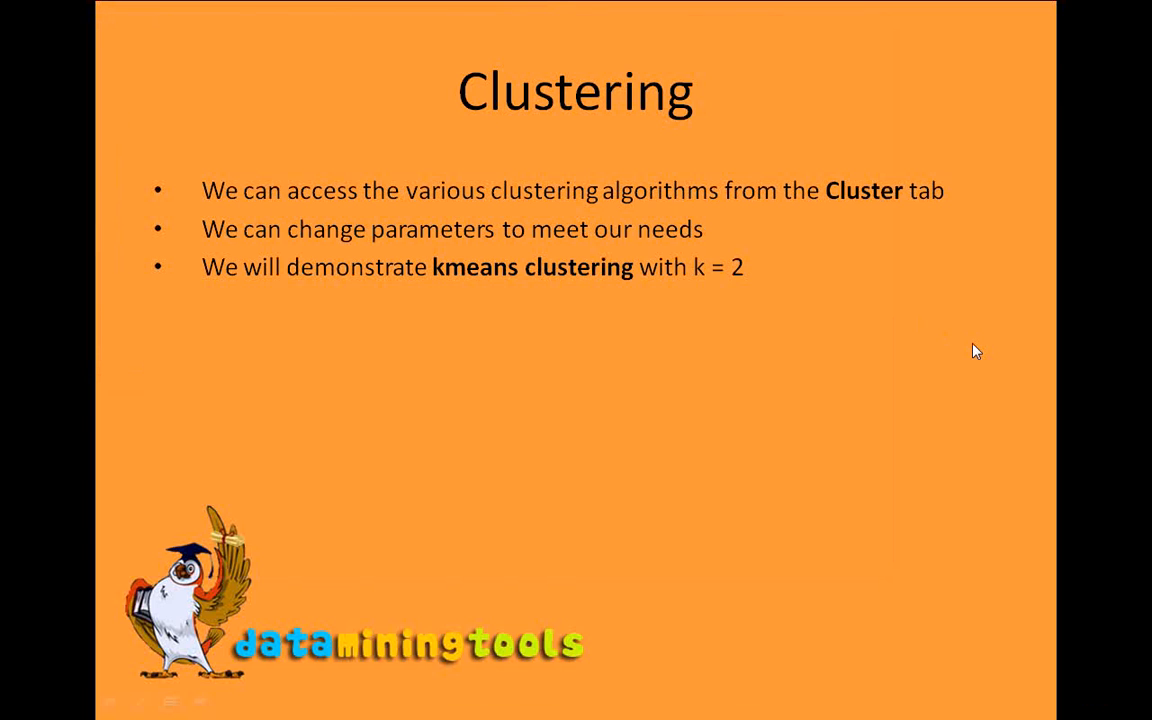
After advancing the PowerPoint slide show to Association Rules, switch to Weka Explorer and run the HotSpot associator on the weather data.
{"action": "left_click", "coordinate": [973, 345]}
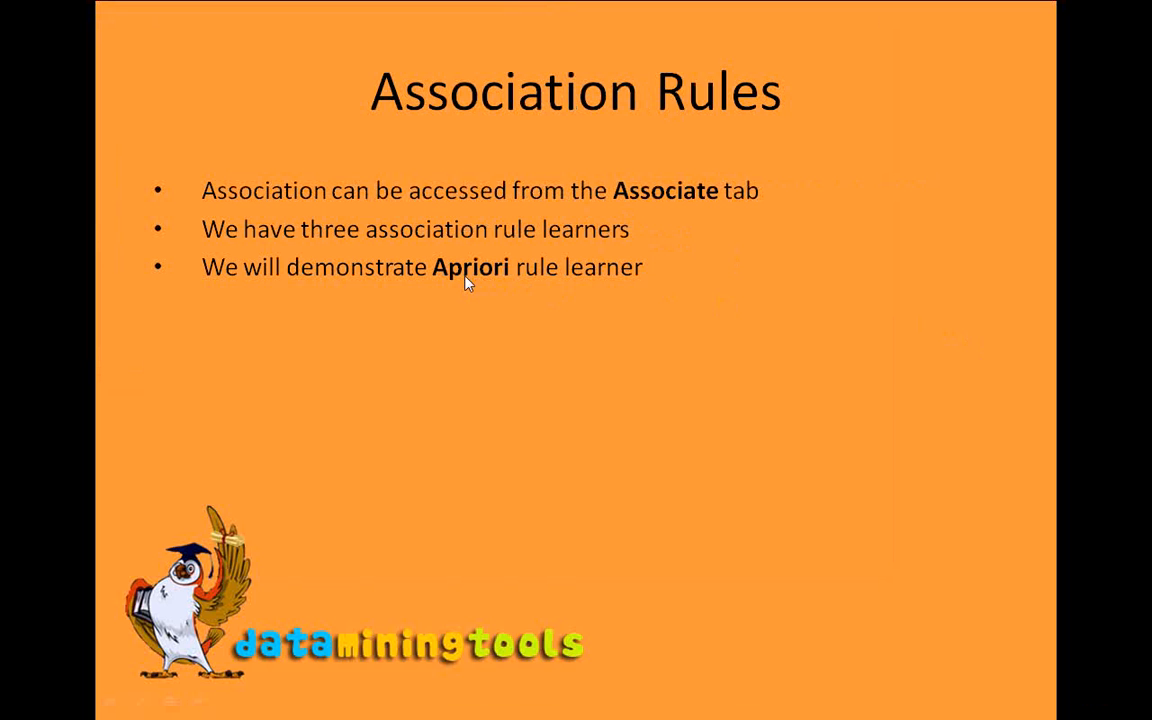
{"action": "key", "text": "alt+Tab"}
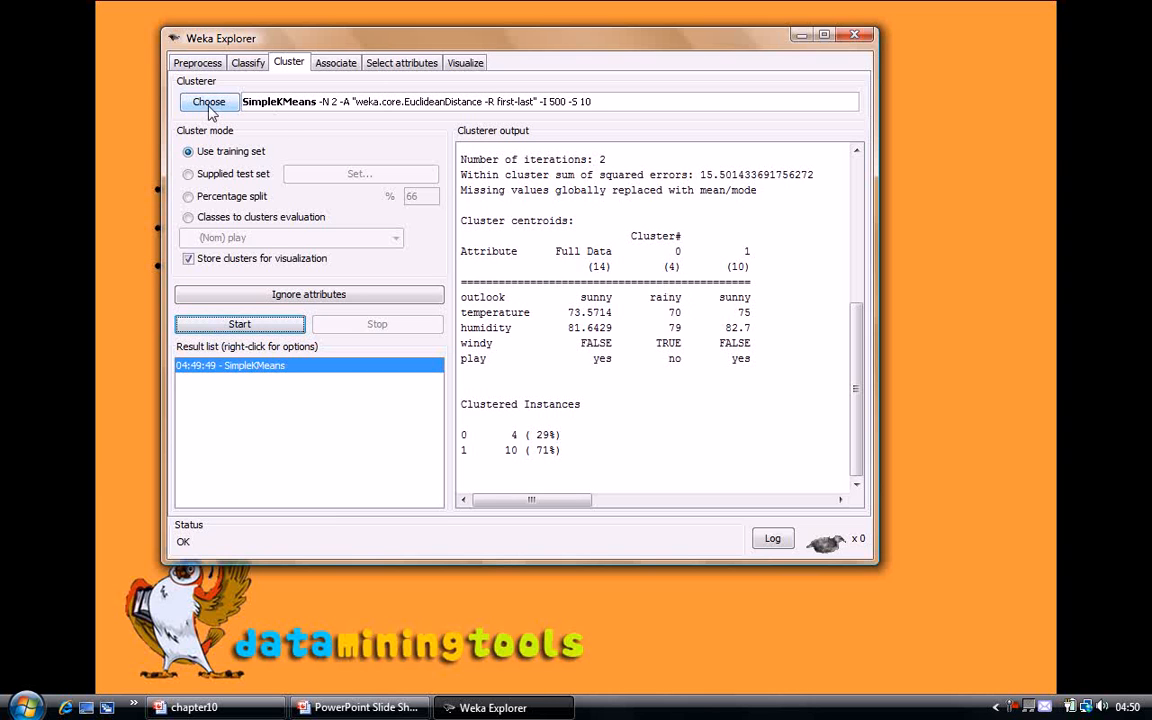
{"action": "left_click", "coordinate": [340, 63]}
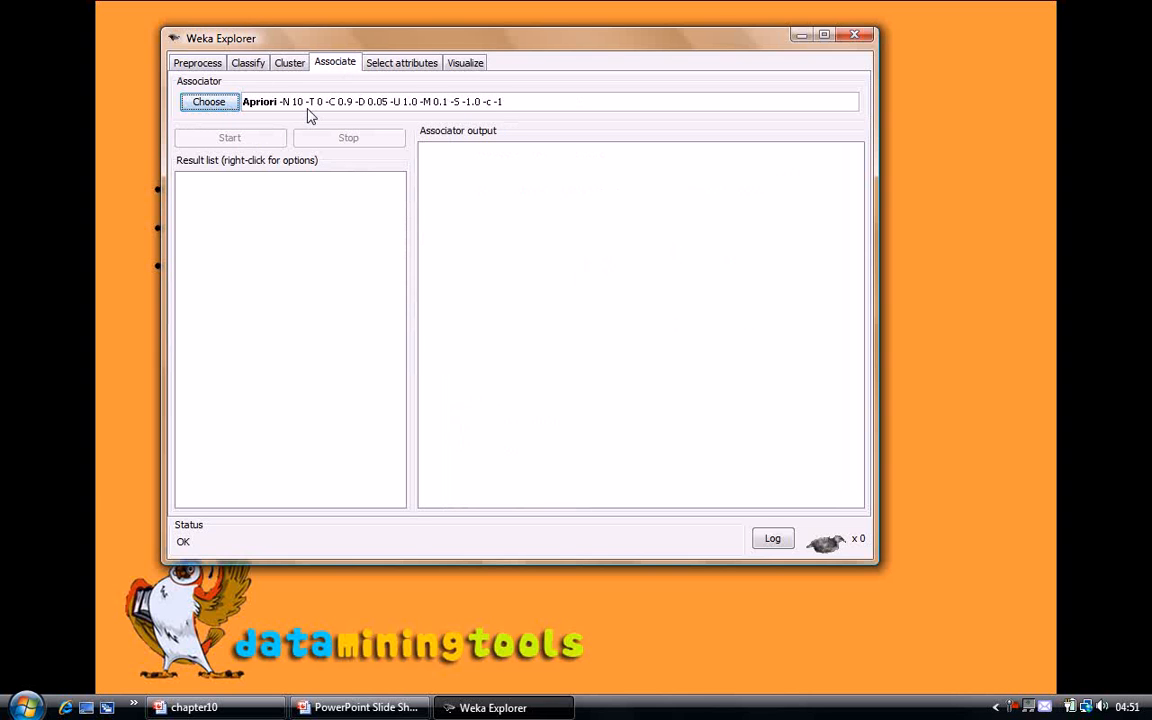
{"action": "left_click", "coordinate": [210, 101]}
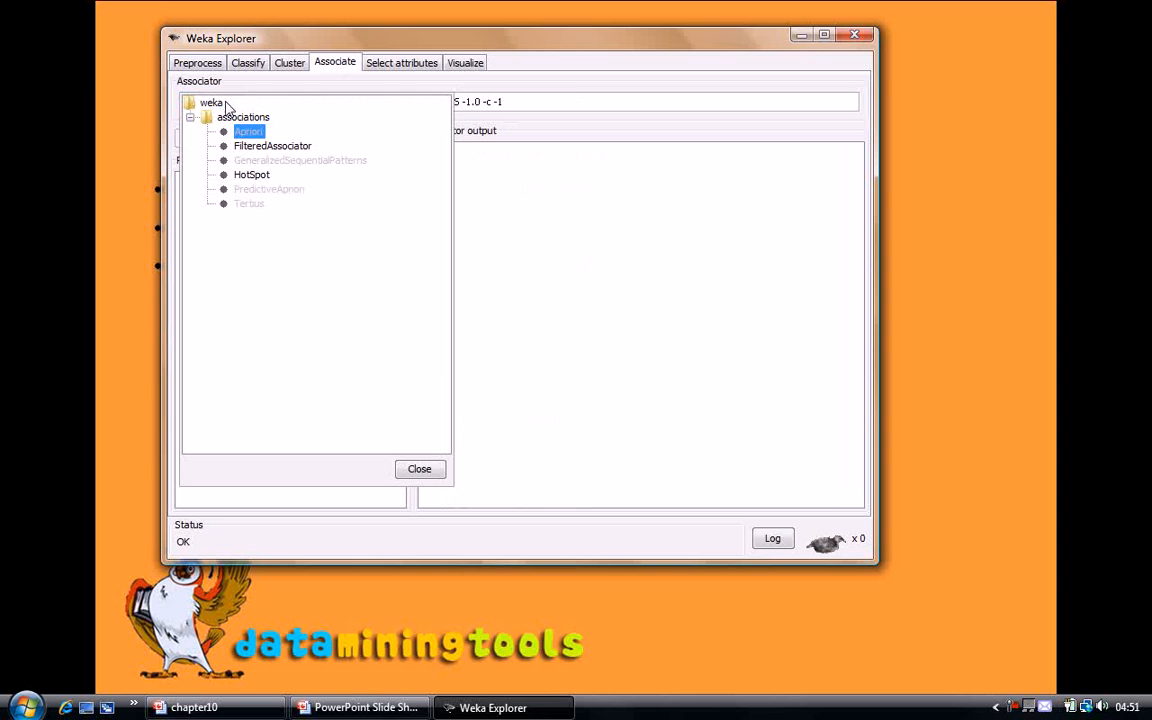
{"action": "left_click", "coordinate": [256, 176]}
{"action": "left_click", "coordinate": [241, 138]}
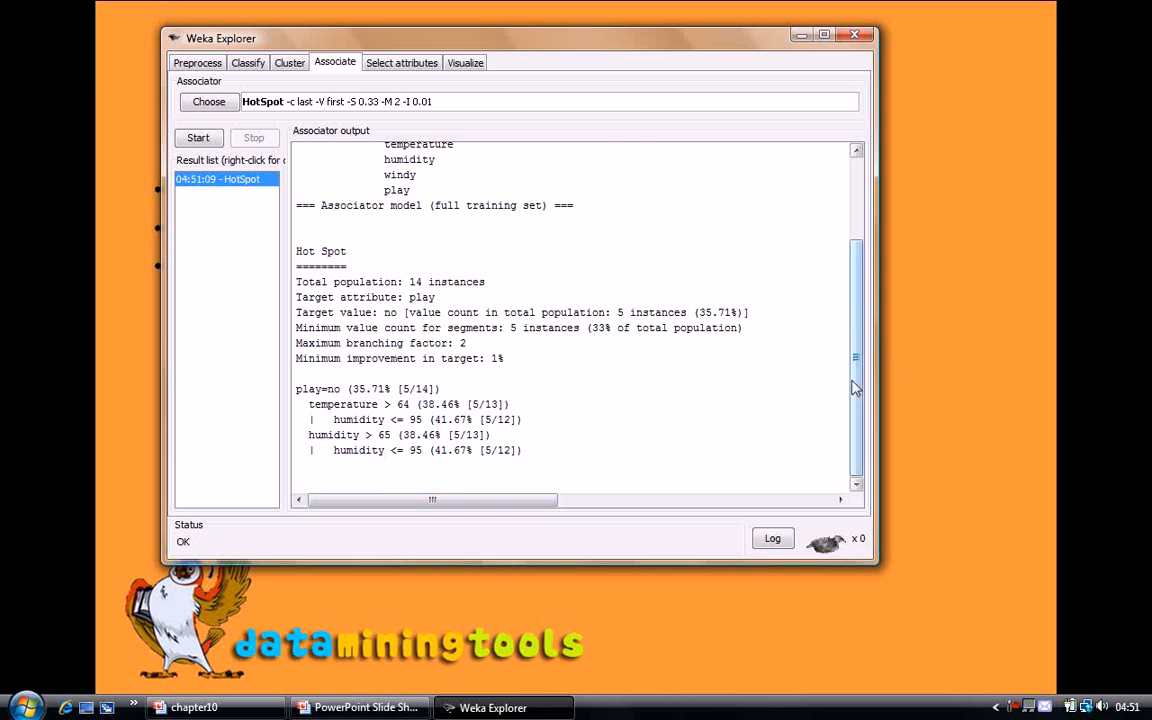
Review the HotSpot associator output, then return to the PowerPoint slide show and advance to the Visualization slide.
{"action": "scroll", "coordinate": [845, 390], "scroll_direction": "up", "scroll_amount": 3}
{"action": "scroll", "coordinate": [845, 330], "scroll_direction": "down", "scroll_amount": 3}
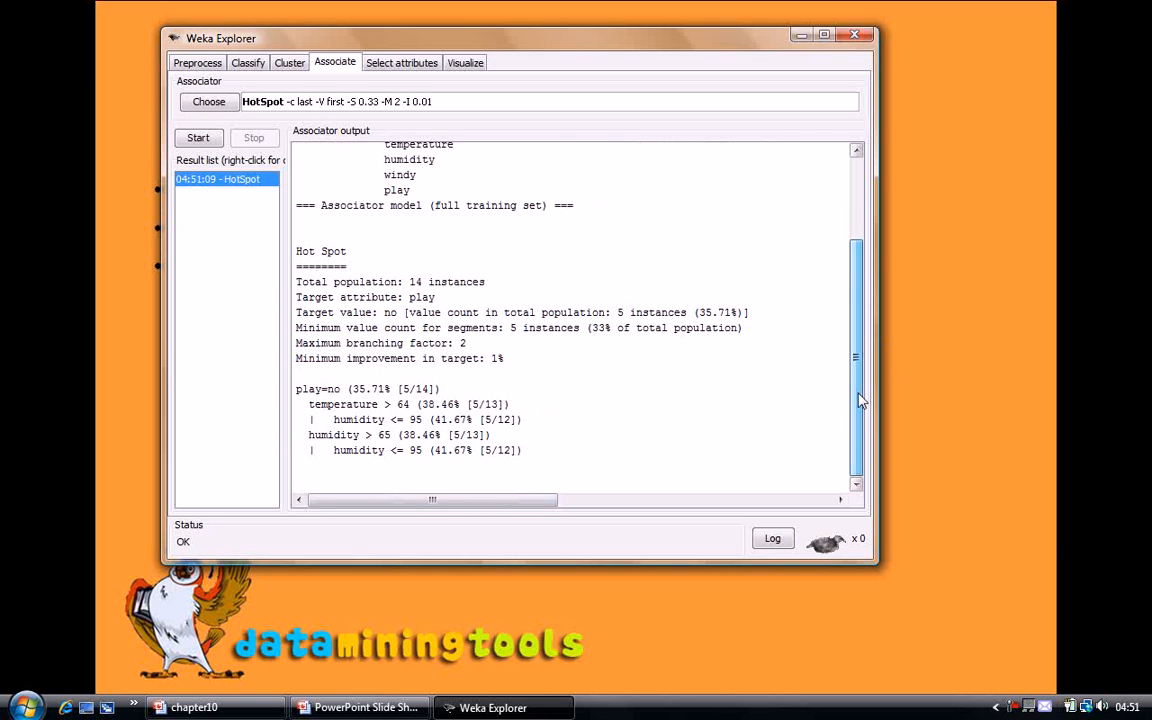
{"action": "left_click", "coordinate": [928, 383]}
{"action": "left_click", "coordinate": [928, 383]}
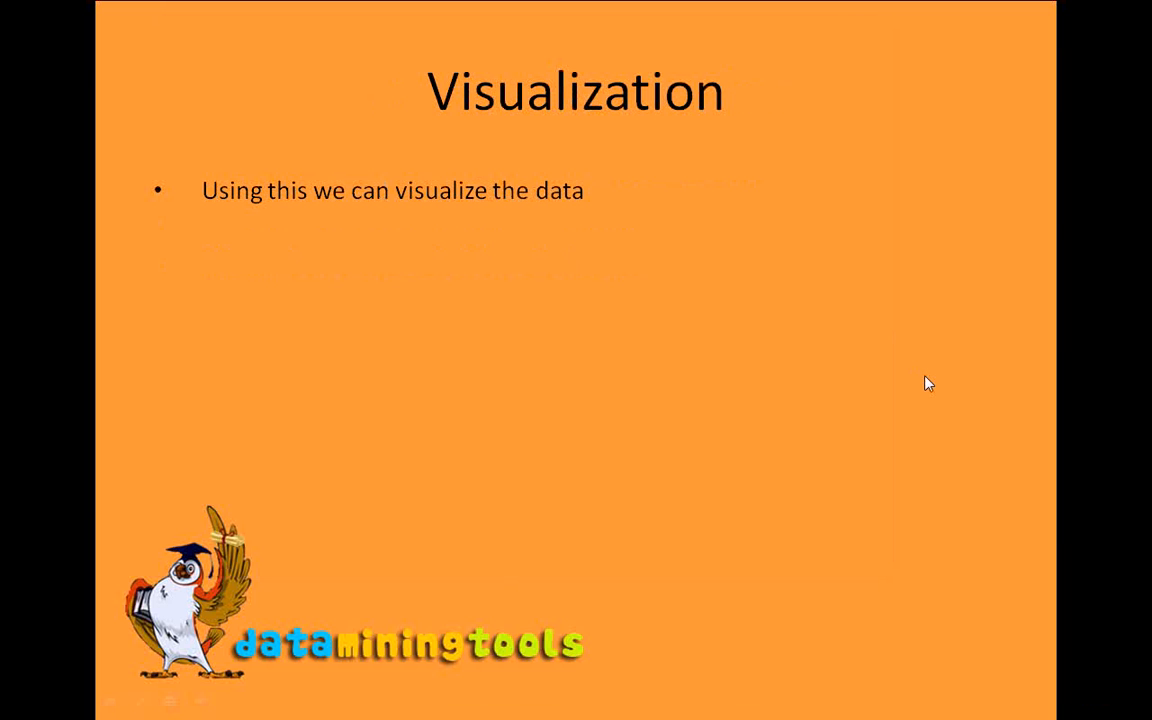
Switch to Weka Explorer and examine the plot matrix of all weather attributes, from play down to outlook.
{"action": "key", "text": "alt+Tab"}
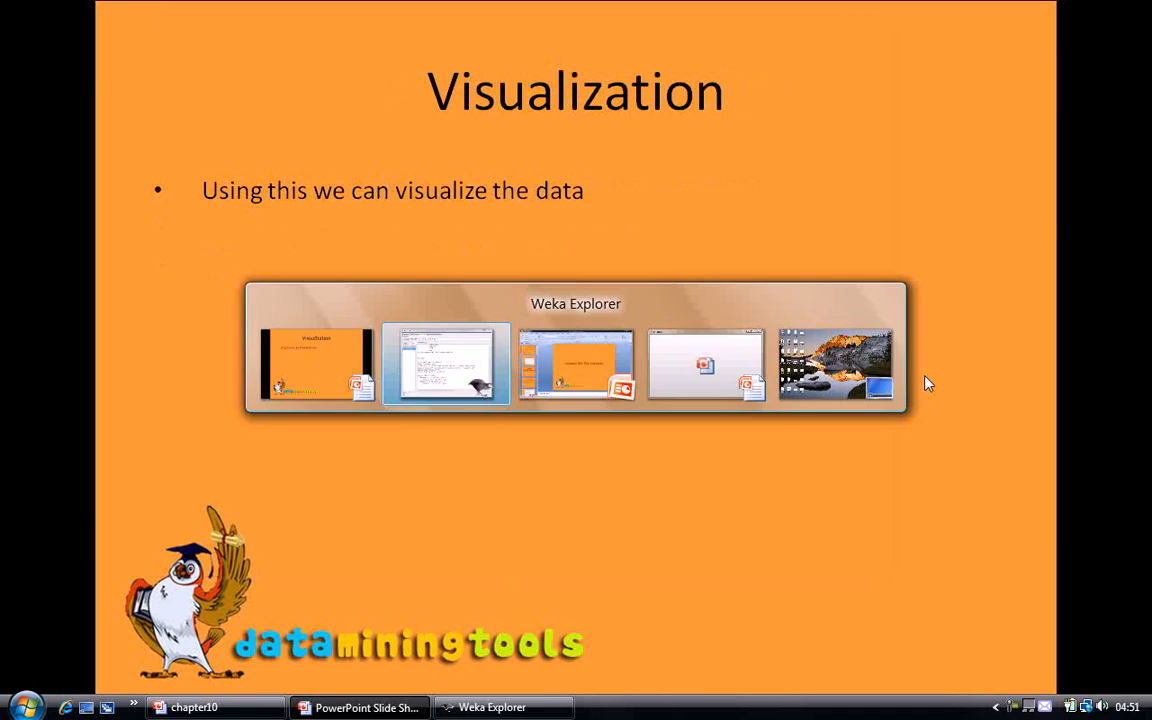
{"action": "left_click", "coordinate": [472, 63]}
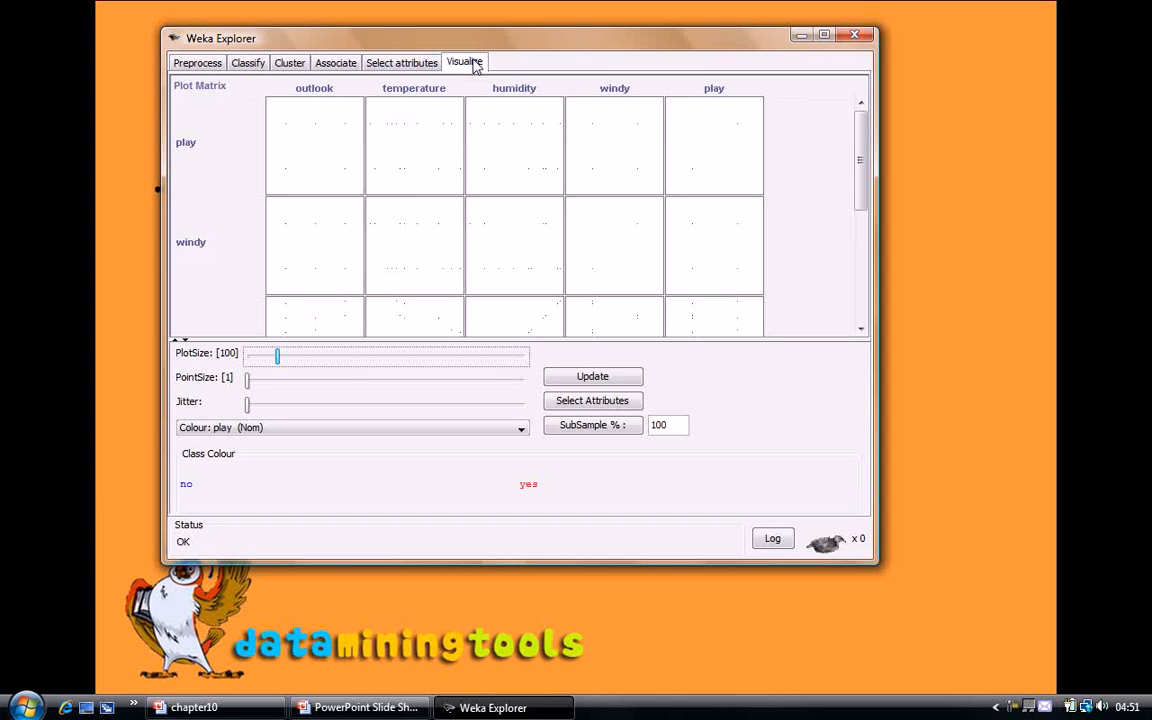
{"action": "mouse_move", "coordinate": [864, 170]}
{"action": "left_mouse_down"}
{"action": "mouse_move", "coordinate": [885, 313]}
{"action": "mouse_move", "coordinate": [857, 160]}
{"action": "left_mouse_up"}
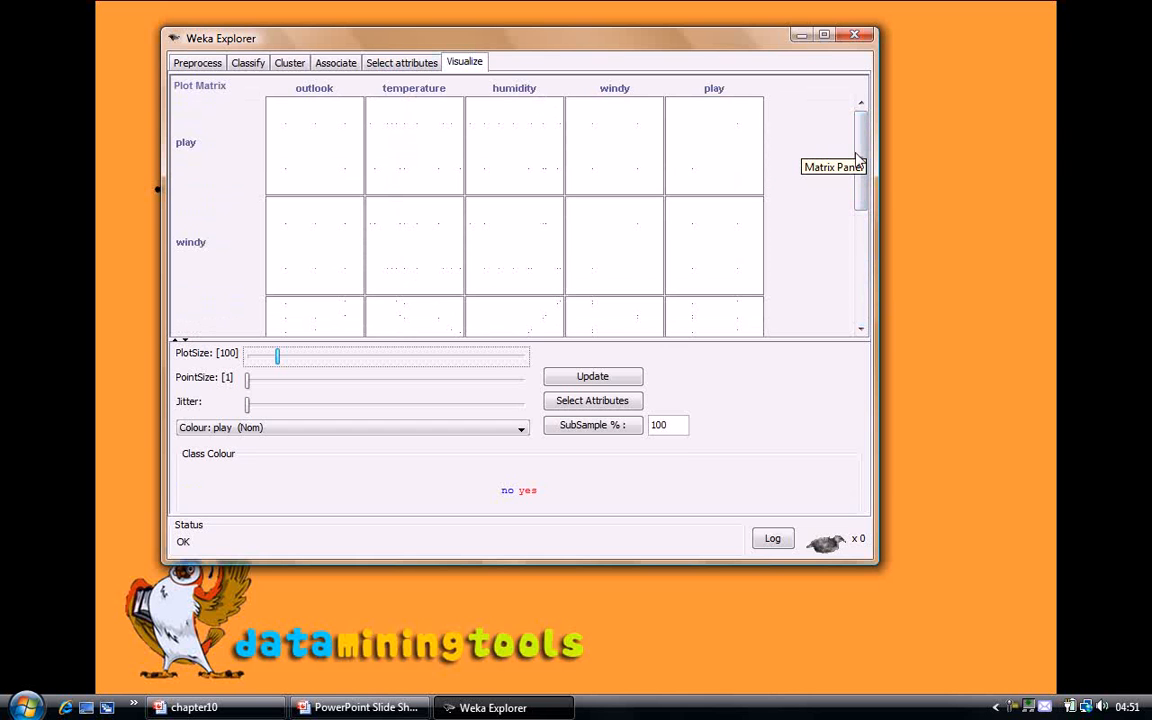
{"action": "left_click_drag", "start_coordinate": [860, 165], "coordinate": [789, 253]}
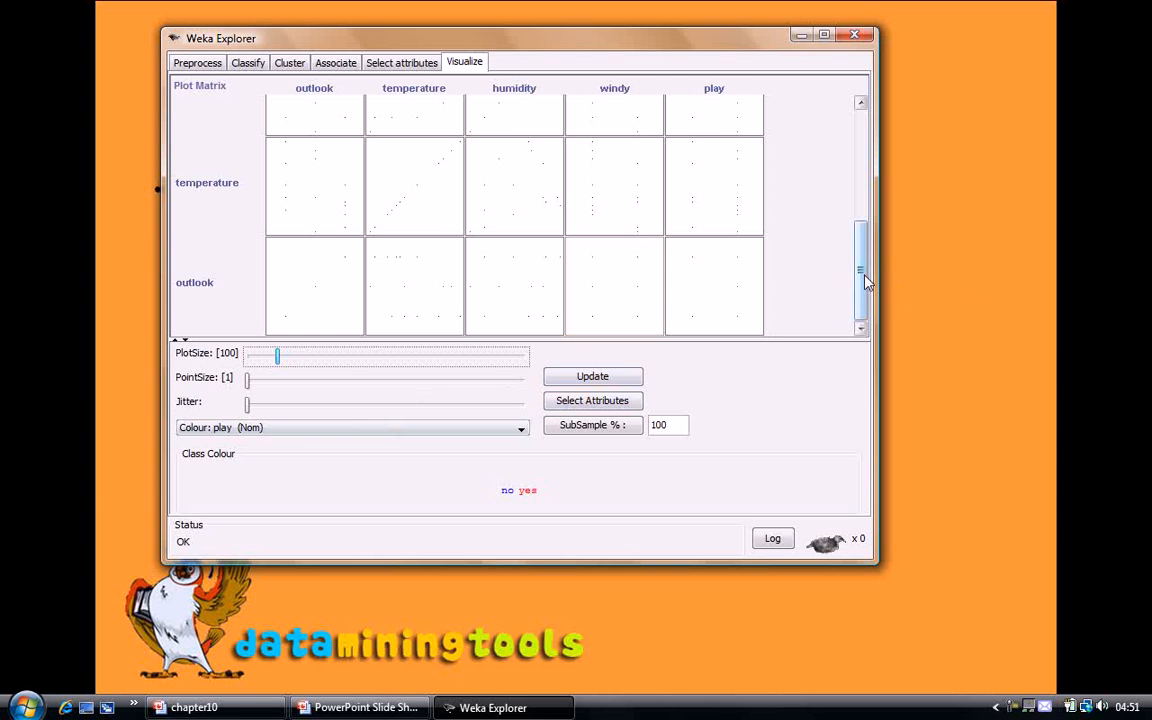
{"action": "left_click_drag", "start_coordinate": [861, 244], "coordinate": [853, 129]}
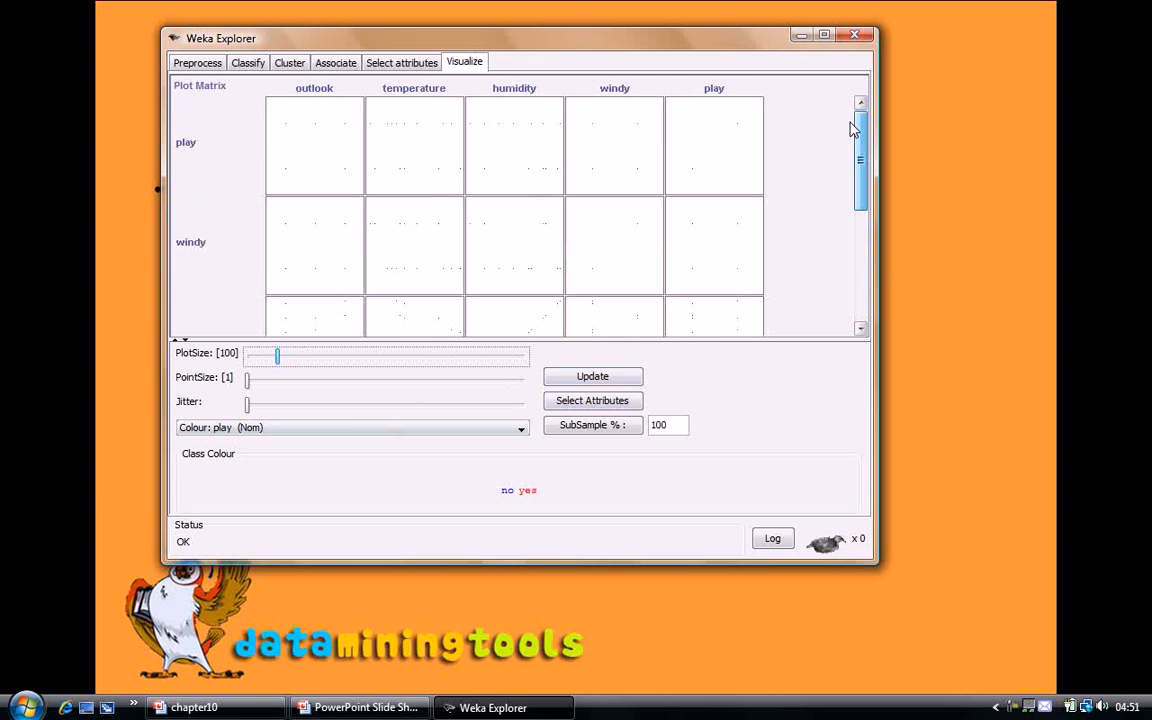
Return to the PowerPoint slide show and advance to the closing Thank You slide.
{"action": "left_click", "coordinate": [968, 213]}
{"action": "left_click", "coordinate": [969, 213]}
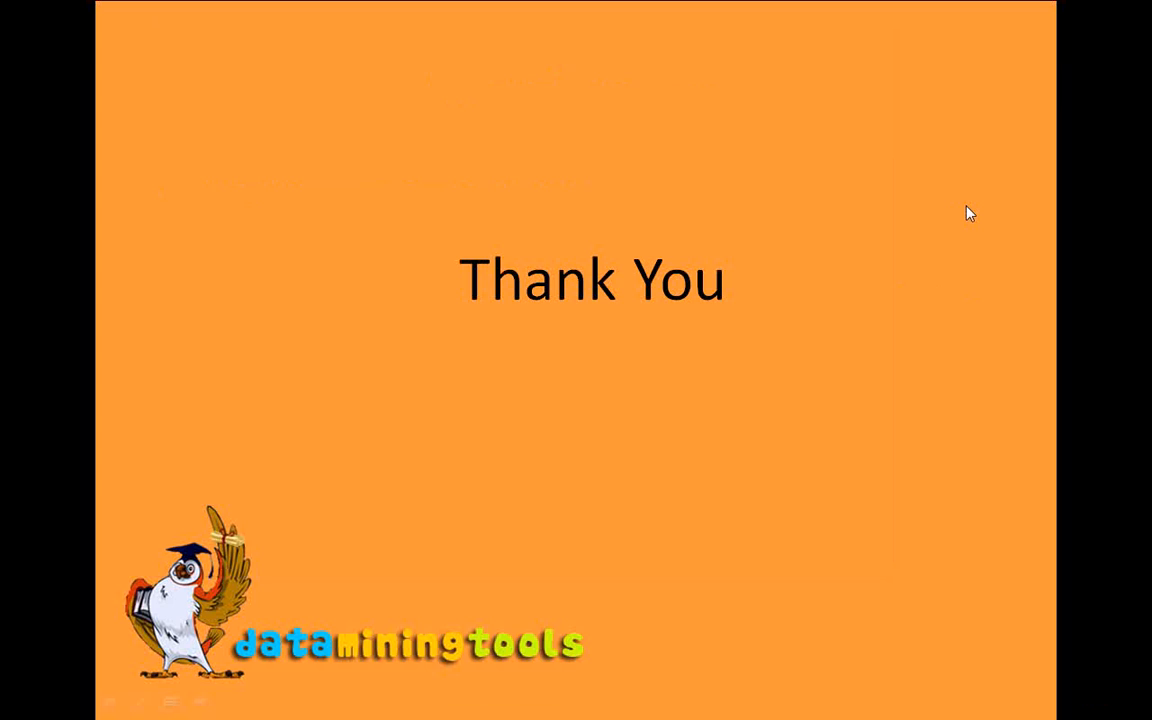